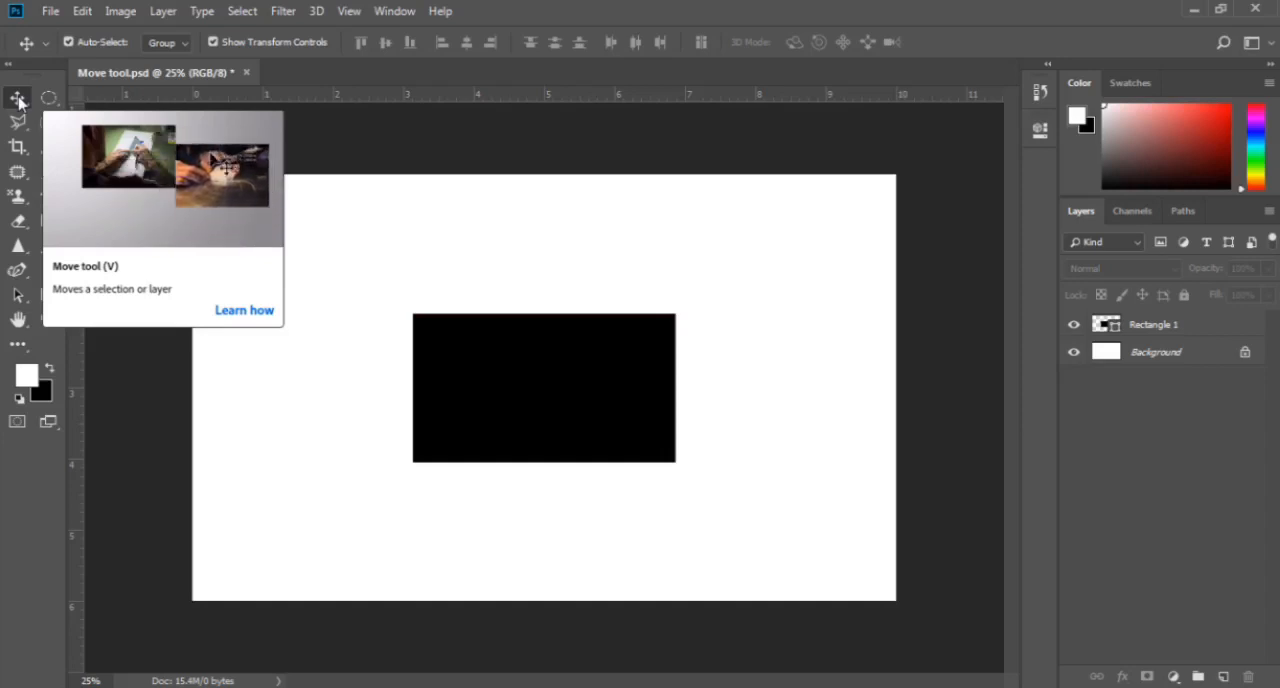
- Select the black rectangle on the canvas with the Move tool and try moving it
right_click(19, 101)
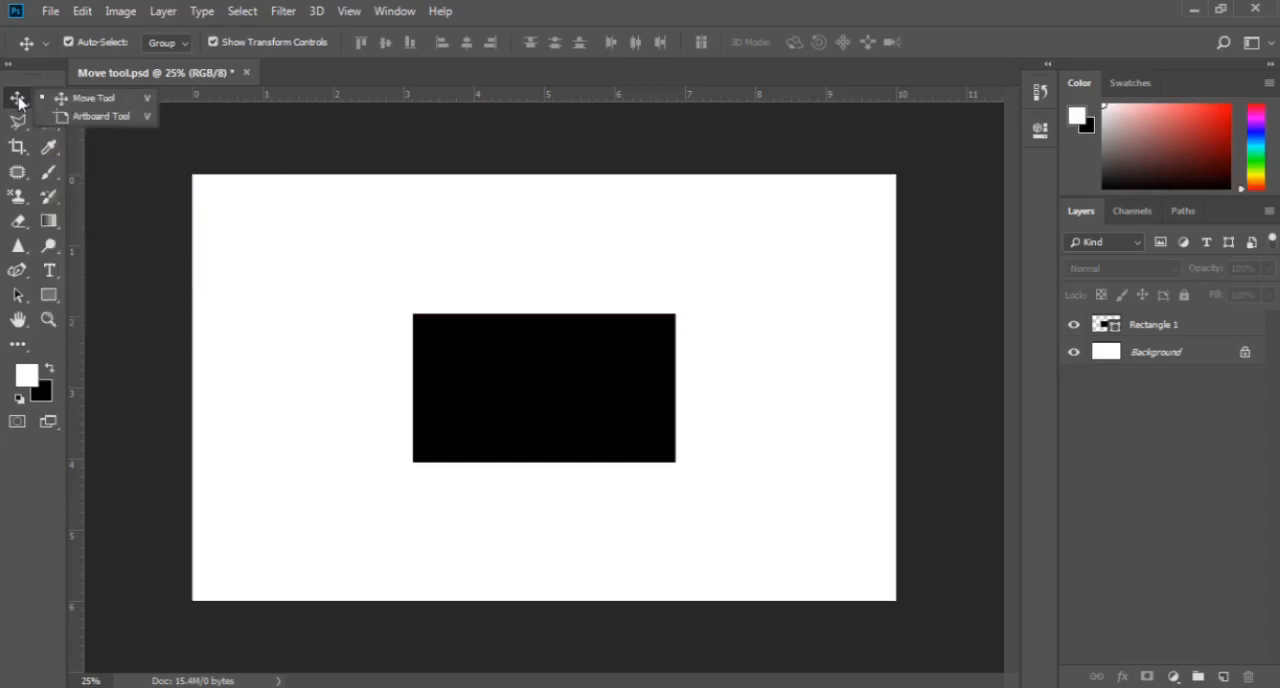
left_click(131, 99)
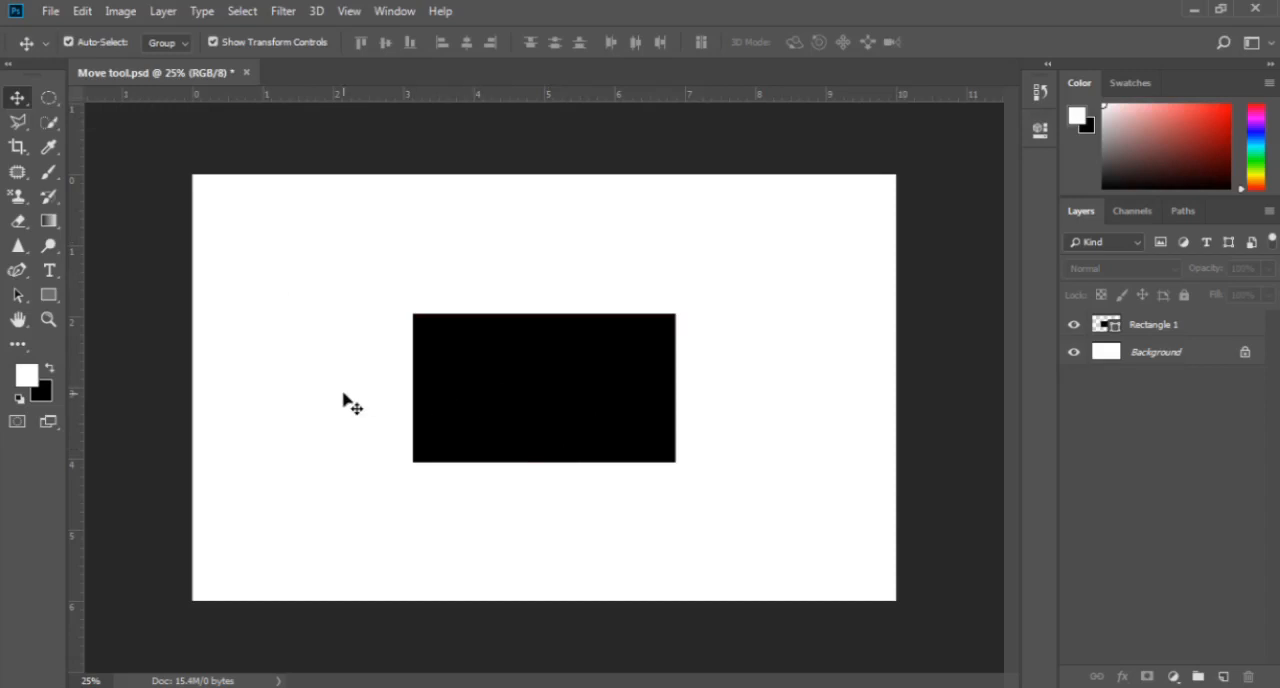
left_click(505, 393)
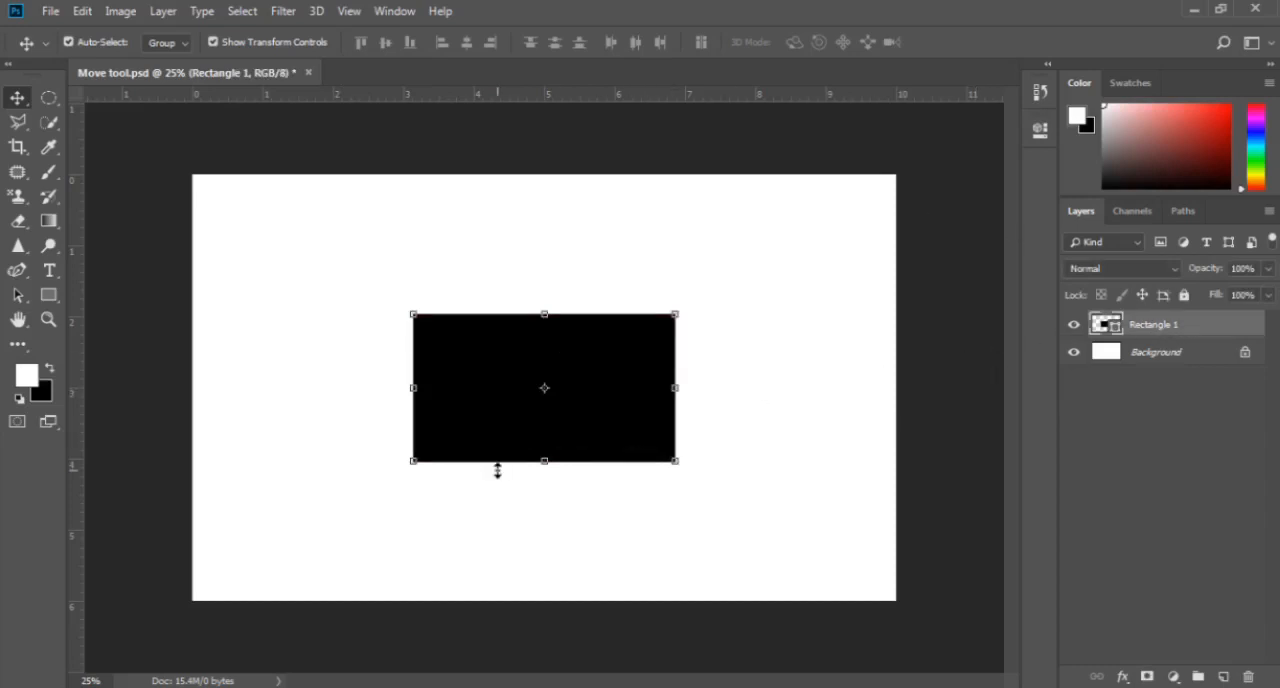
left_click_drag(466, 362, 504, 393)
- Switch through the Elliptical Marquee, Crop, Eyedropper and Brush tools, then return to the Move tool and deselect the rectangle
left_click(51, 103)
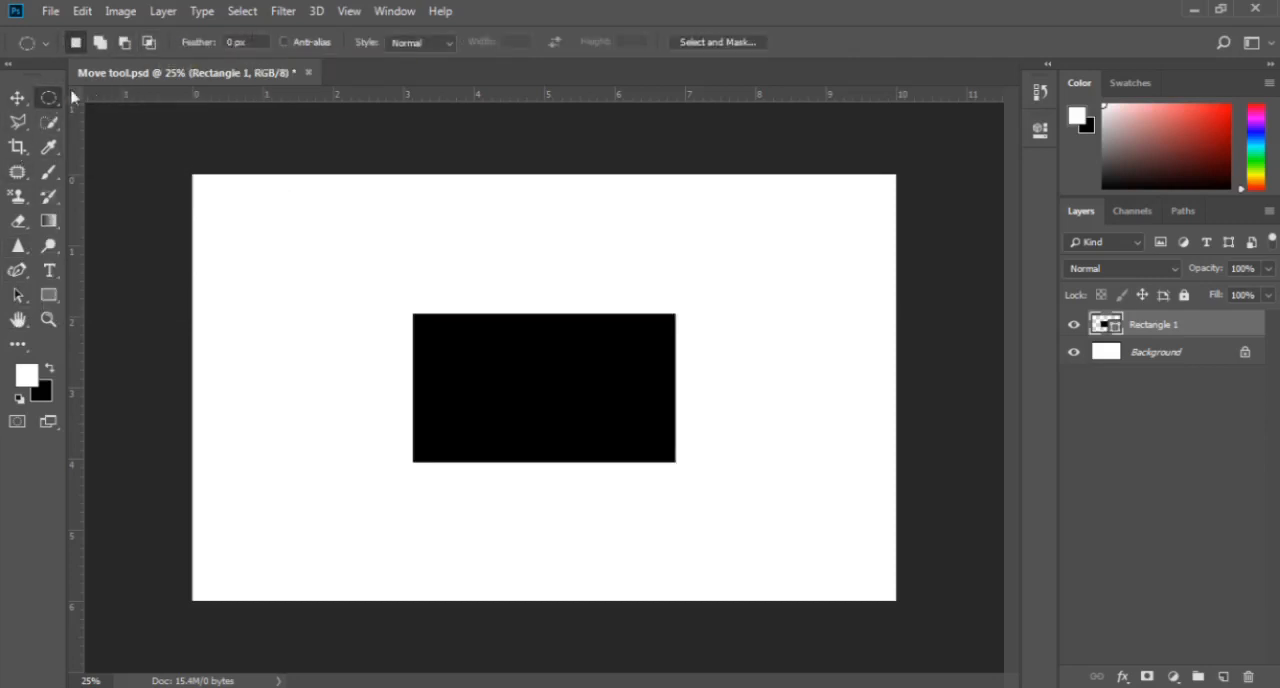
left_click(18, 147)
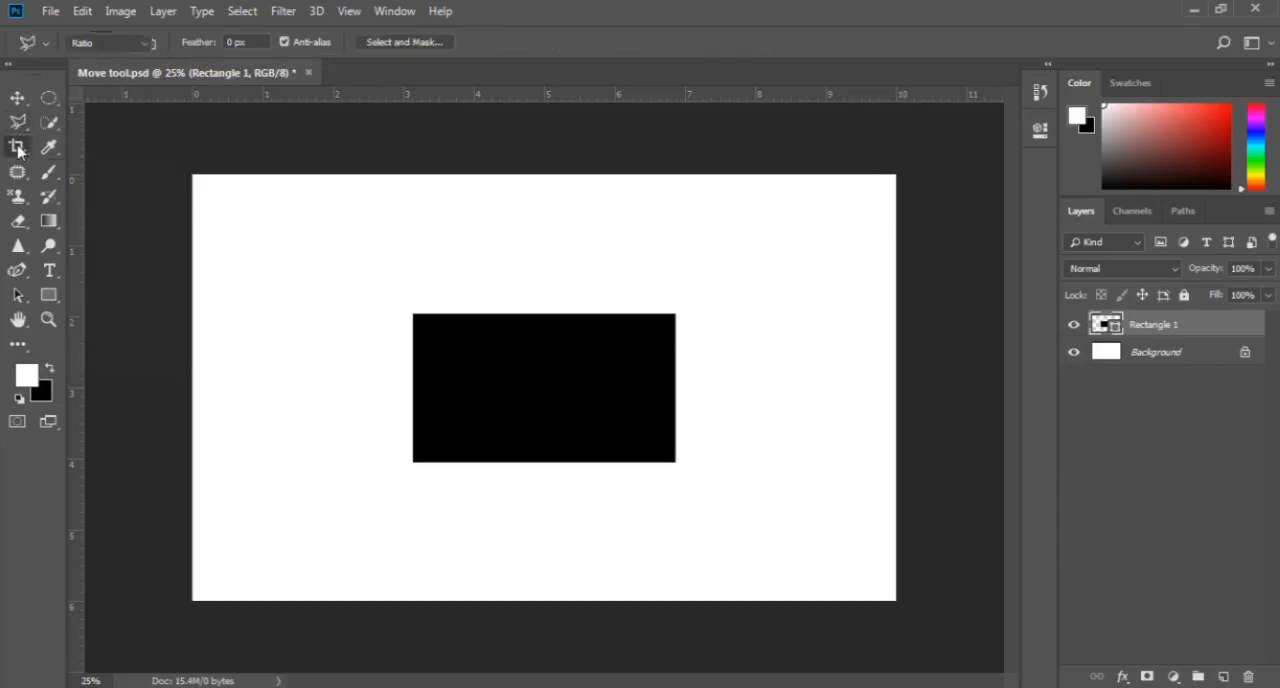
left_click(18, 172)
left_click(49, 147)
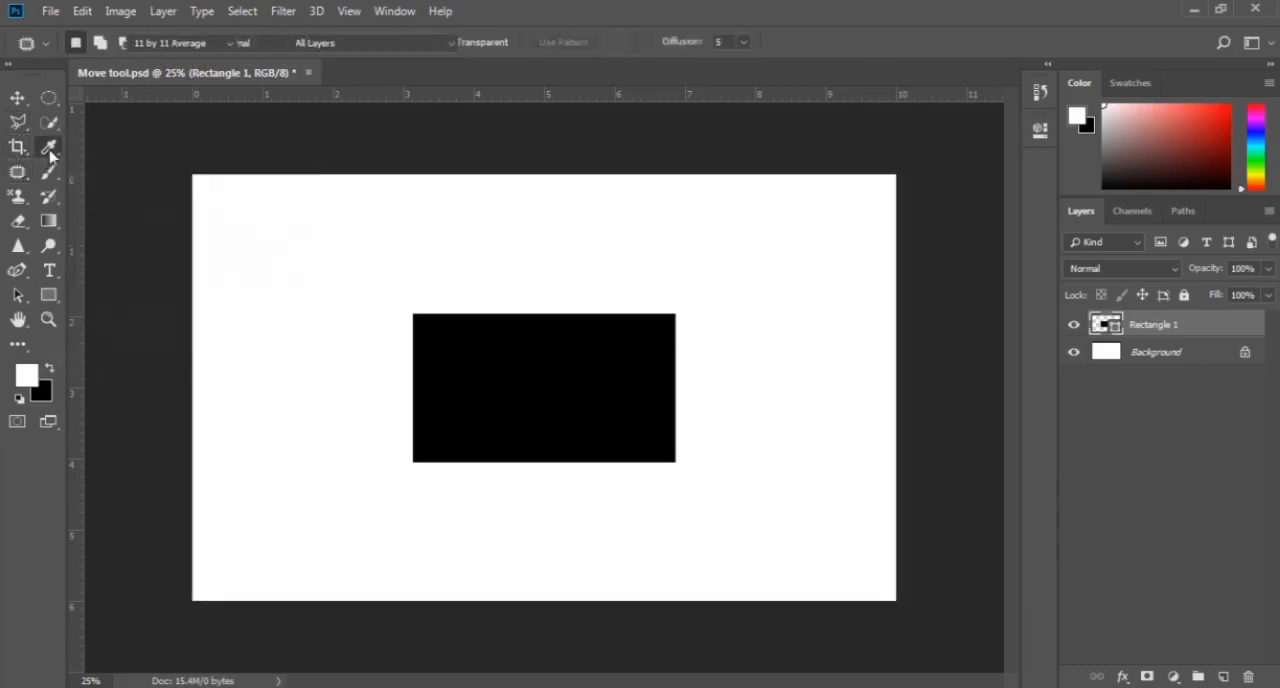
left_click(50, 172)
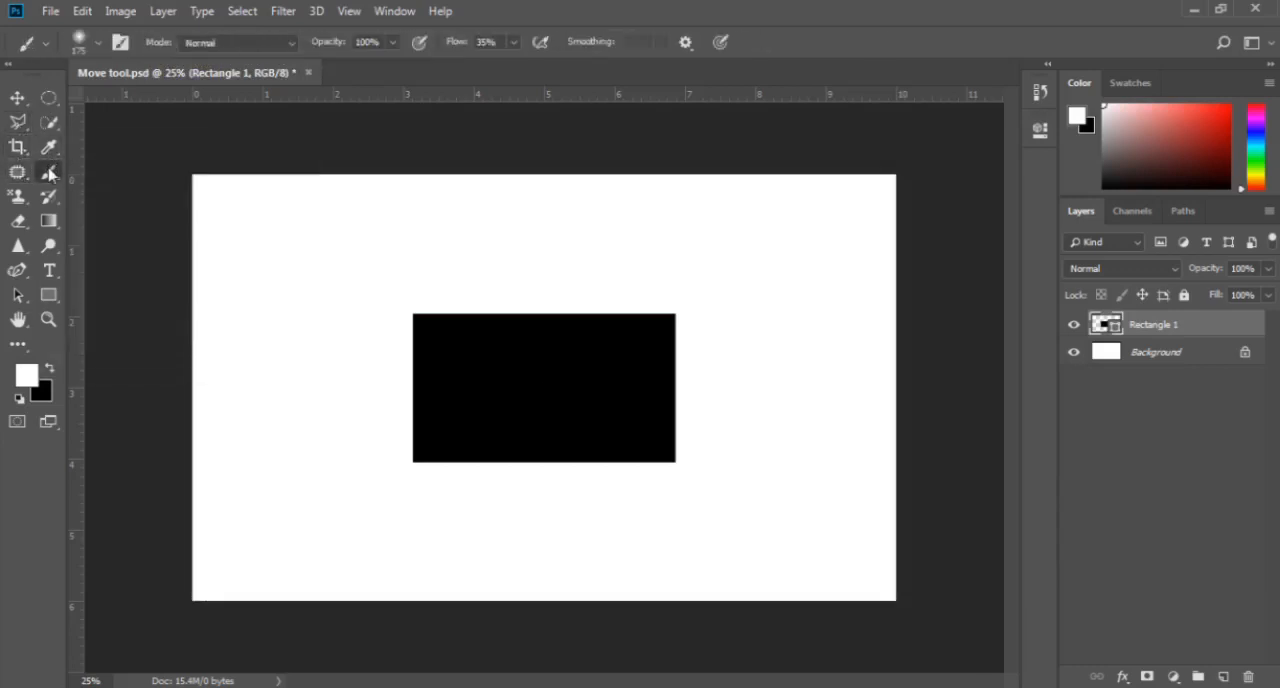
left_click(17, 97)
left_click(285, 279)
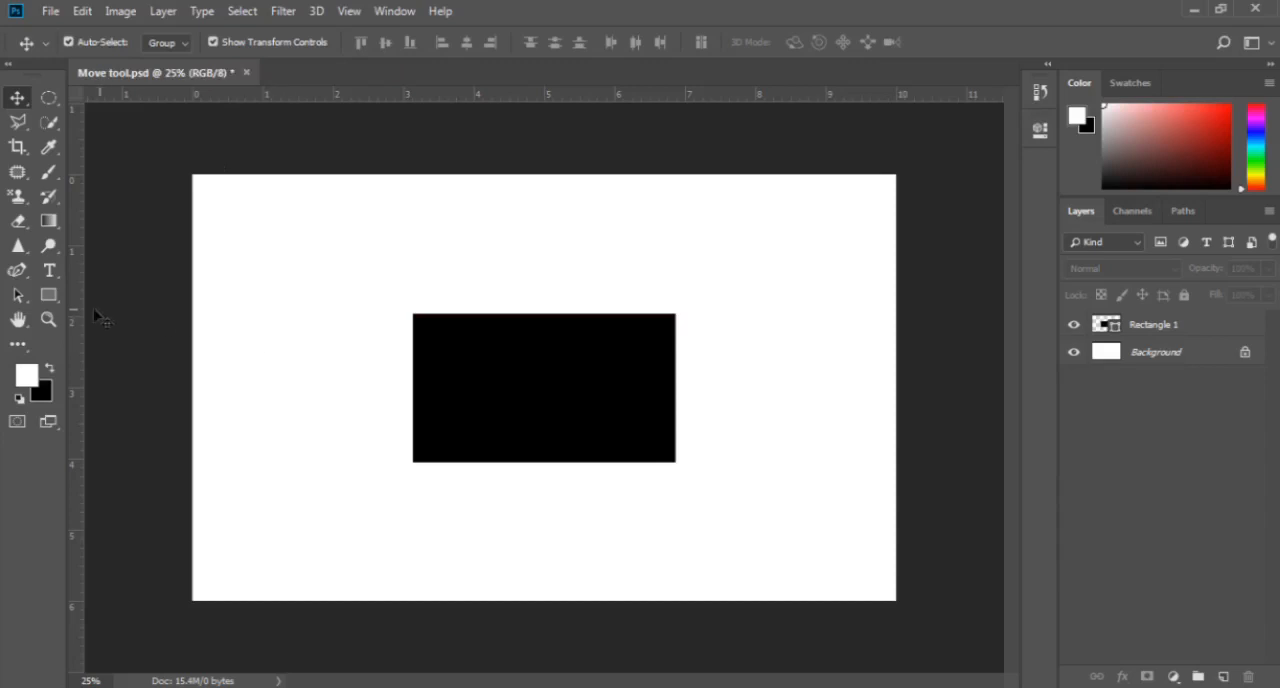
- Draw a tall black rectangle of about 516 × 1092 px on the canvas, left of the existing rectangle
left_click(48, 295)
left_click_drag(243, 251, 365, 511)
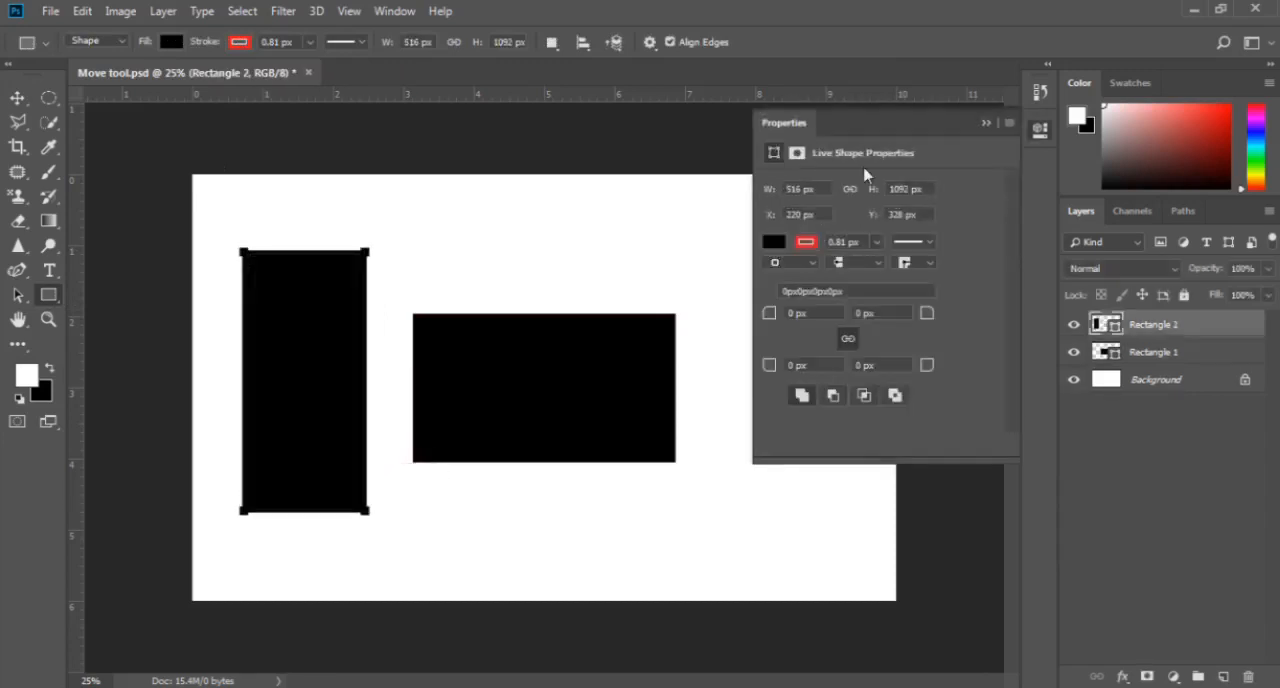
left_click(987, 124)
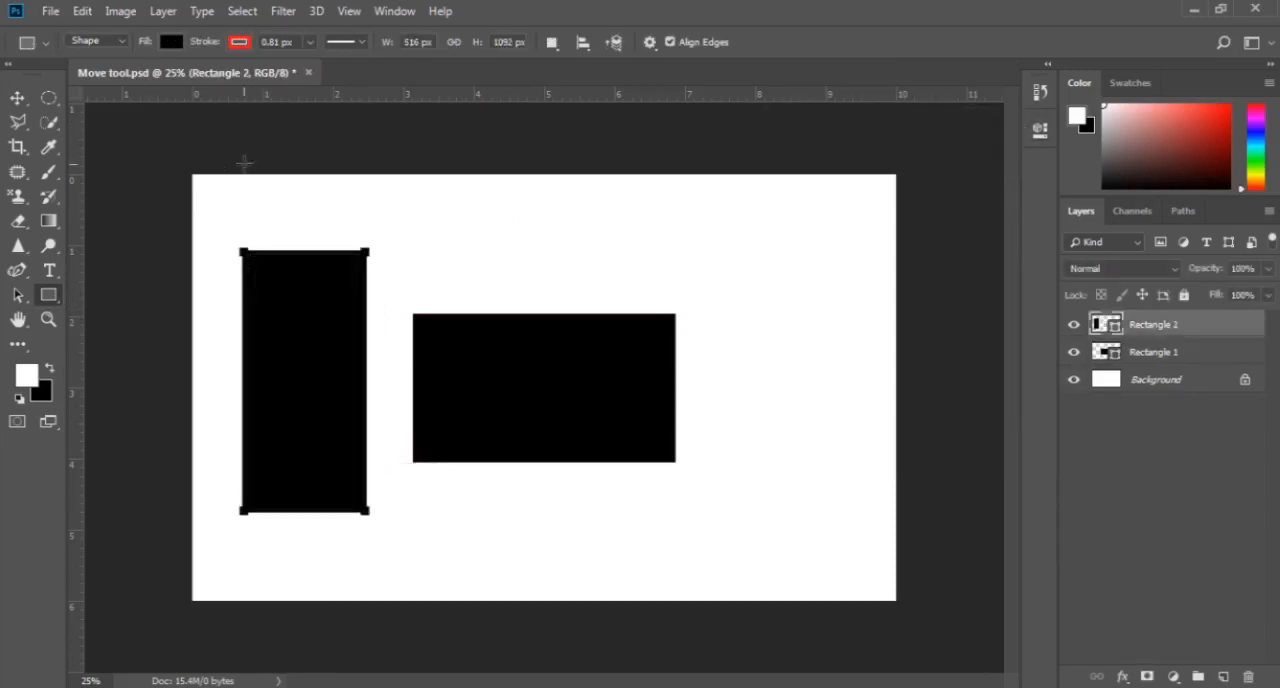
- Auto-select each rectangle with the Move tool, shifting the wide one right and slightly up and the tall one slightly left and down
left_click(17, 97)
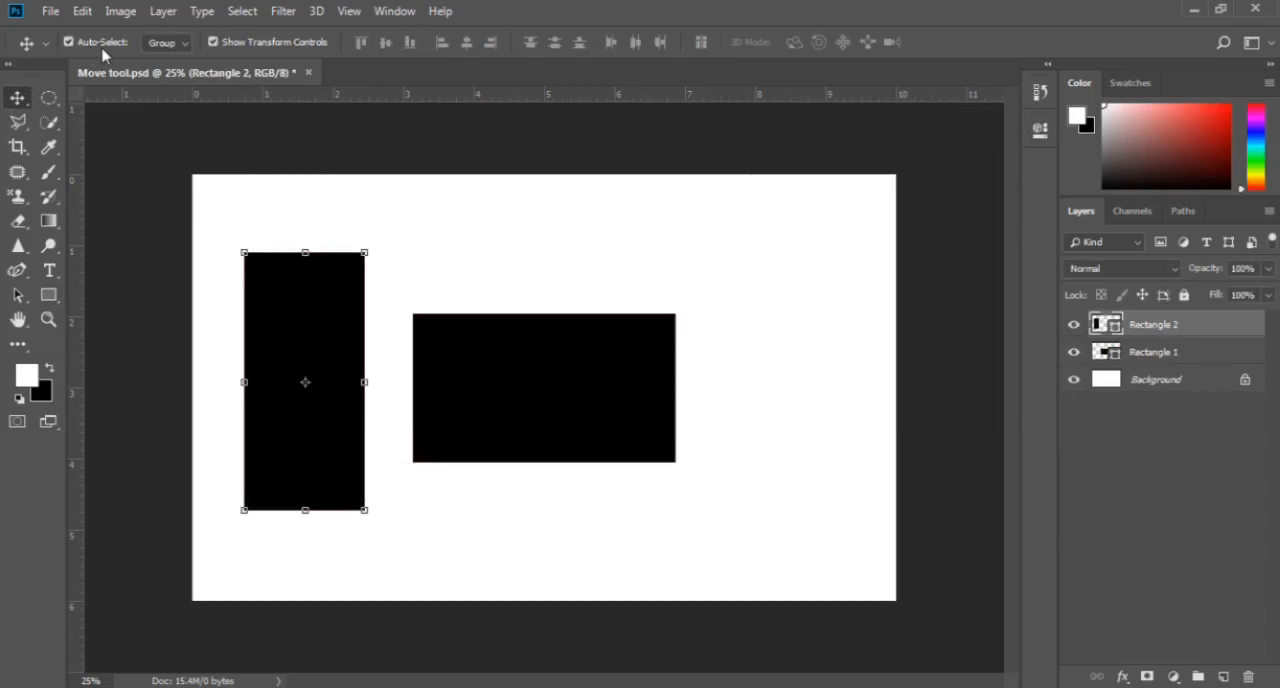
left_click(434, 354)
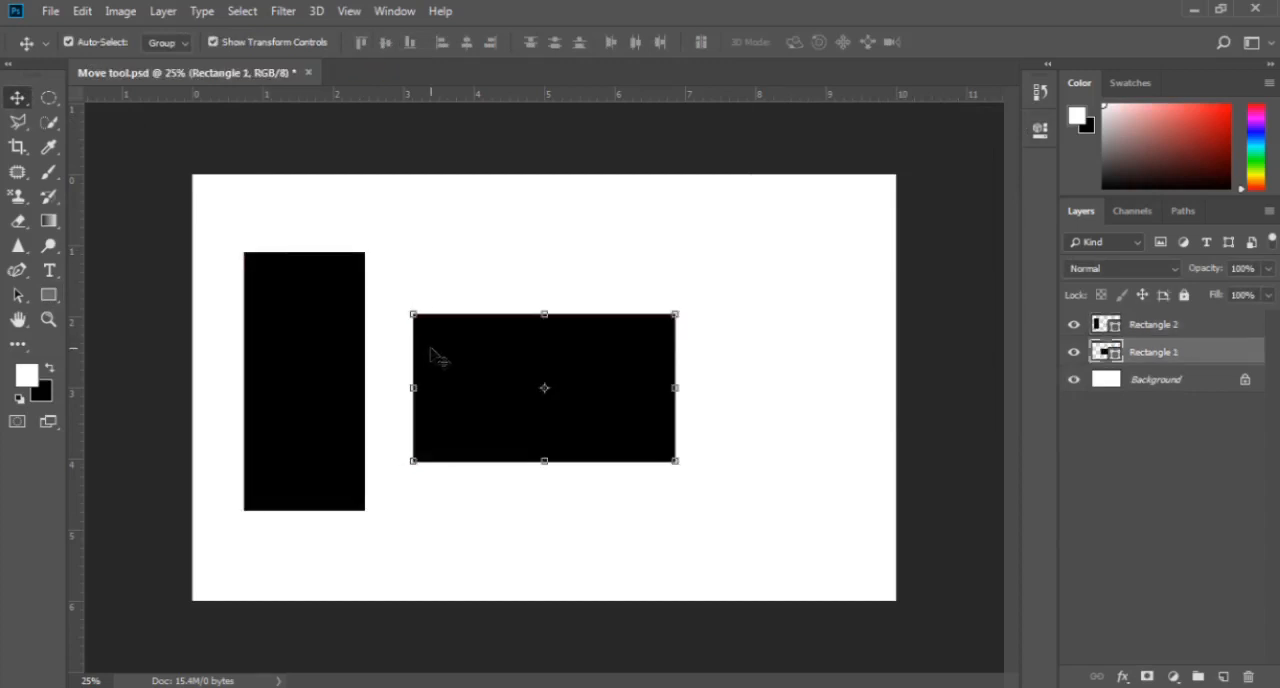
left_click(333, 345)
left_click(458, 378)
left_click_drag(452, 378, 512, 350)
mouse_move(342, 365)
left_mouse_down()
mouse_move(394, 371)
mouse_move(331, 370)
left_mouse_up()
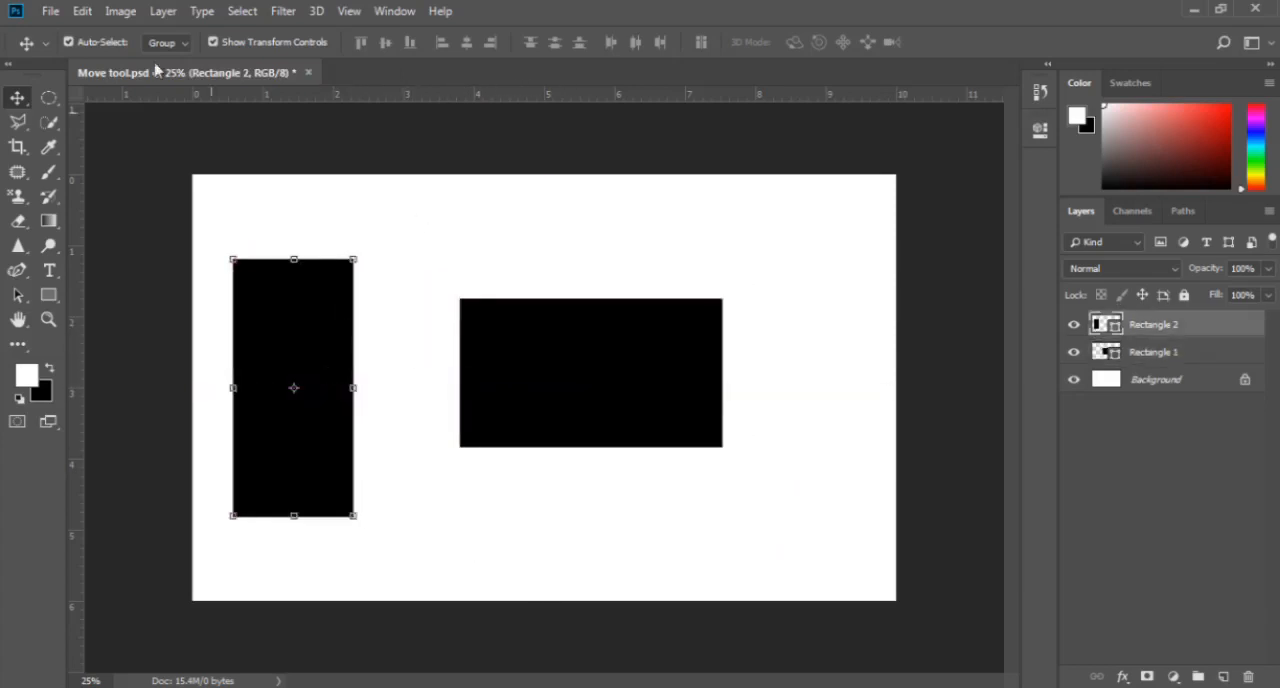
- Reposition both rectangles by auto-selection, moving the wide one right and down and the tall one slightly right
left_click(108, 44)
key("ctrl")
key("ctrl")
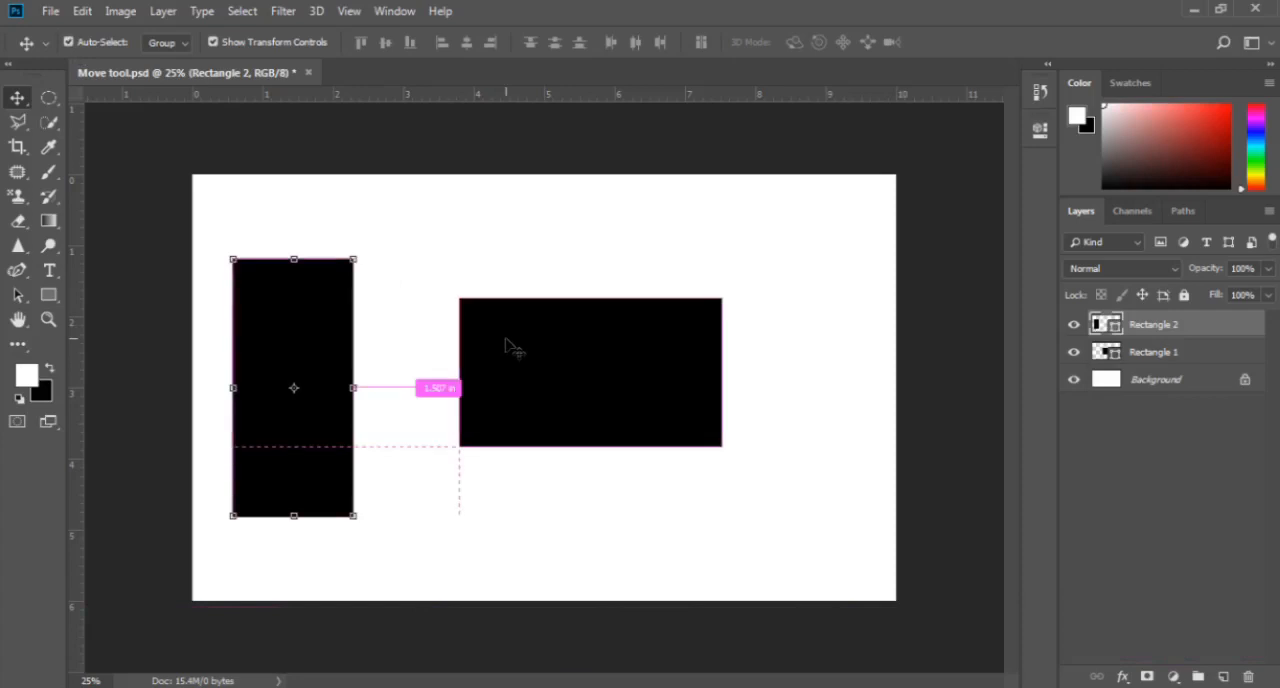
left_click(520, 333)
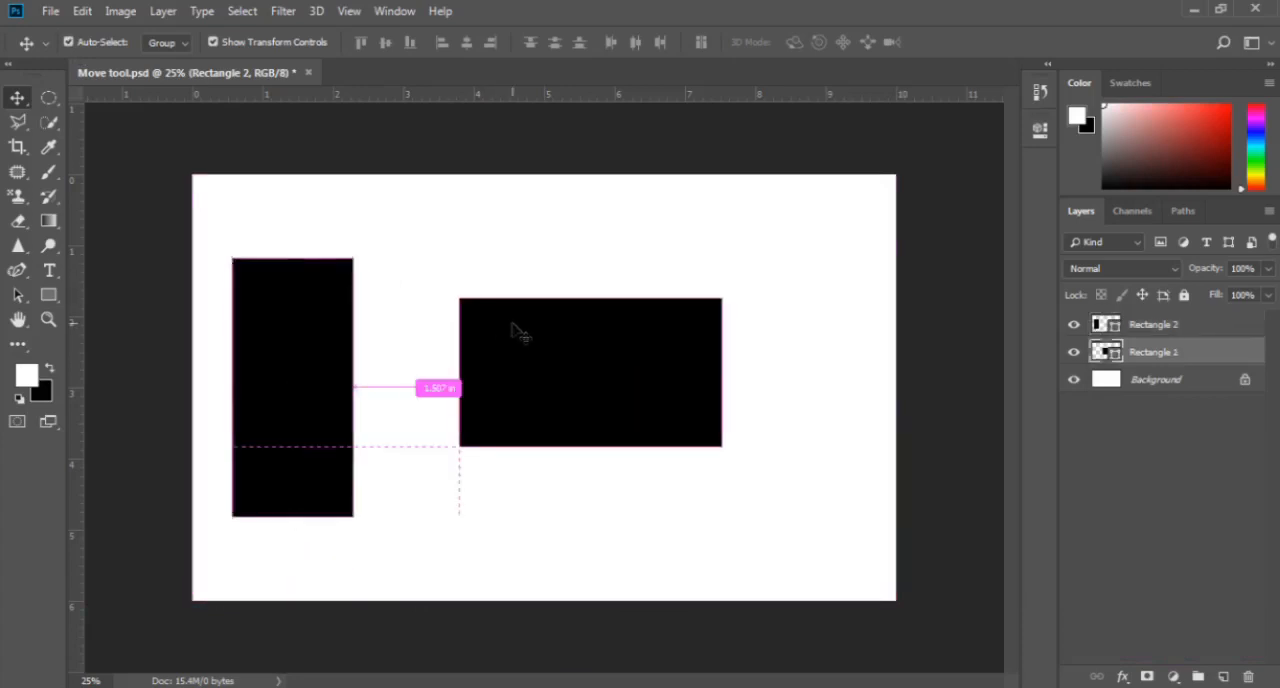
left_click_drag(520, 333, 564, 370)
left_click_drag(315, 388, 336, 370)
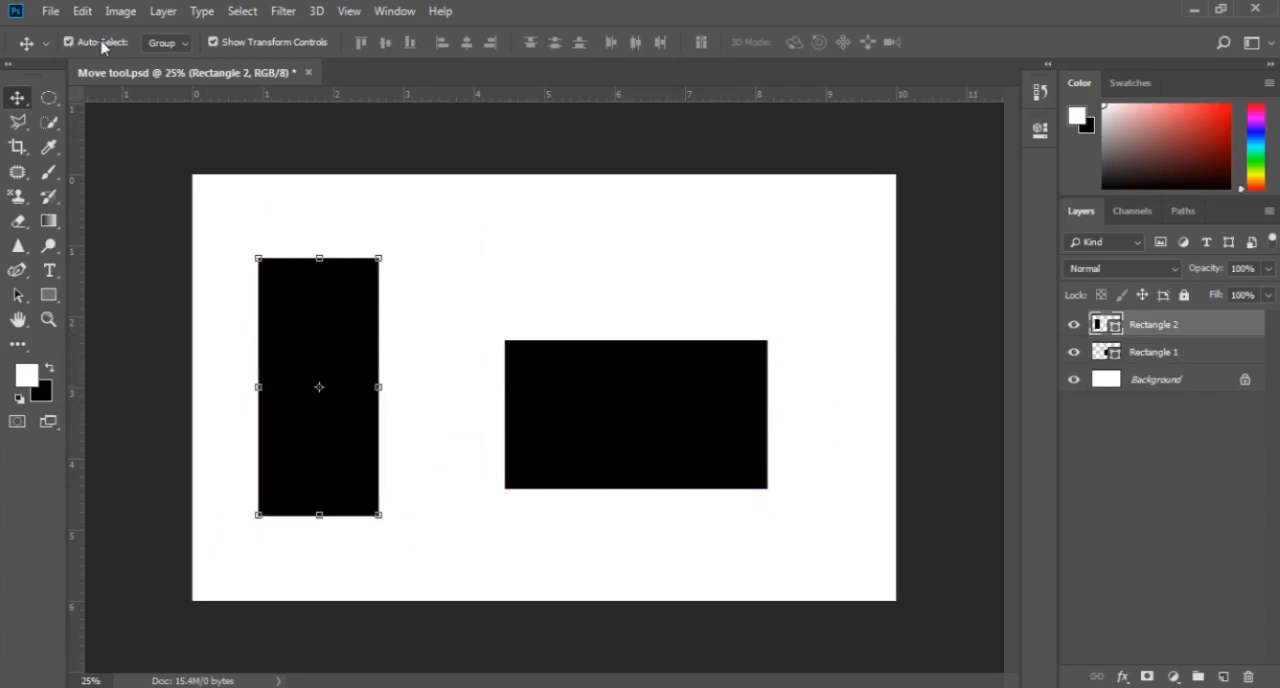
- Keep auto-select on Group and combine the Rectangle 1 and Rectangle 2 layers into a group
left_click(165, 43)
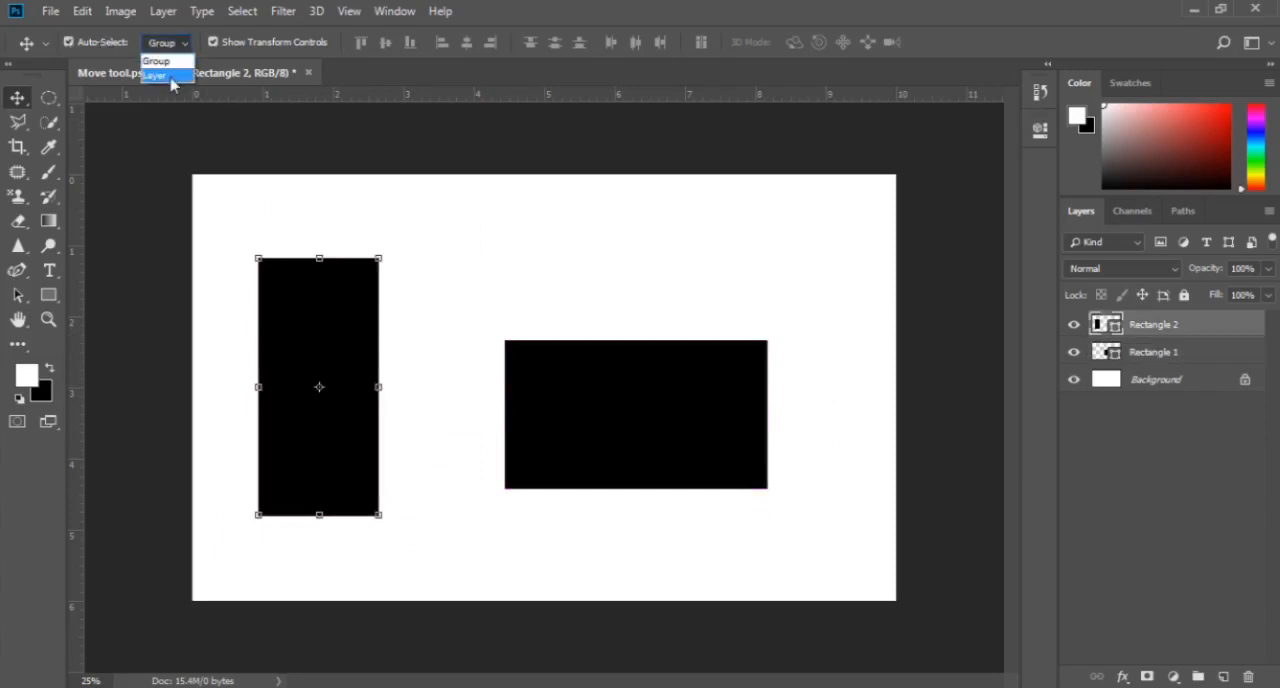
left_click(173, 47)
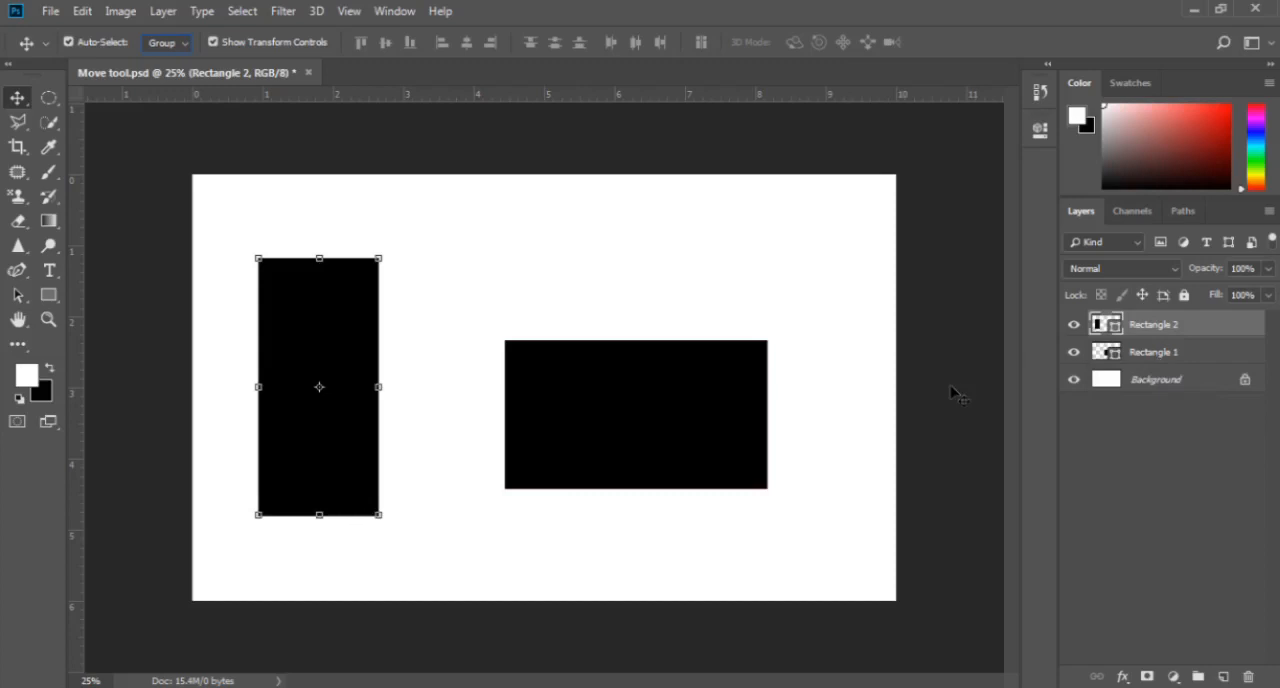
left_click(1211, 355, "shift")
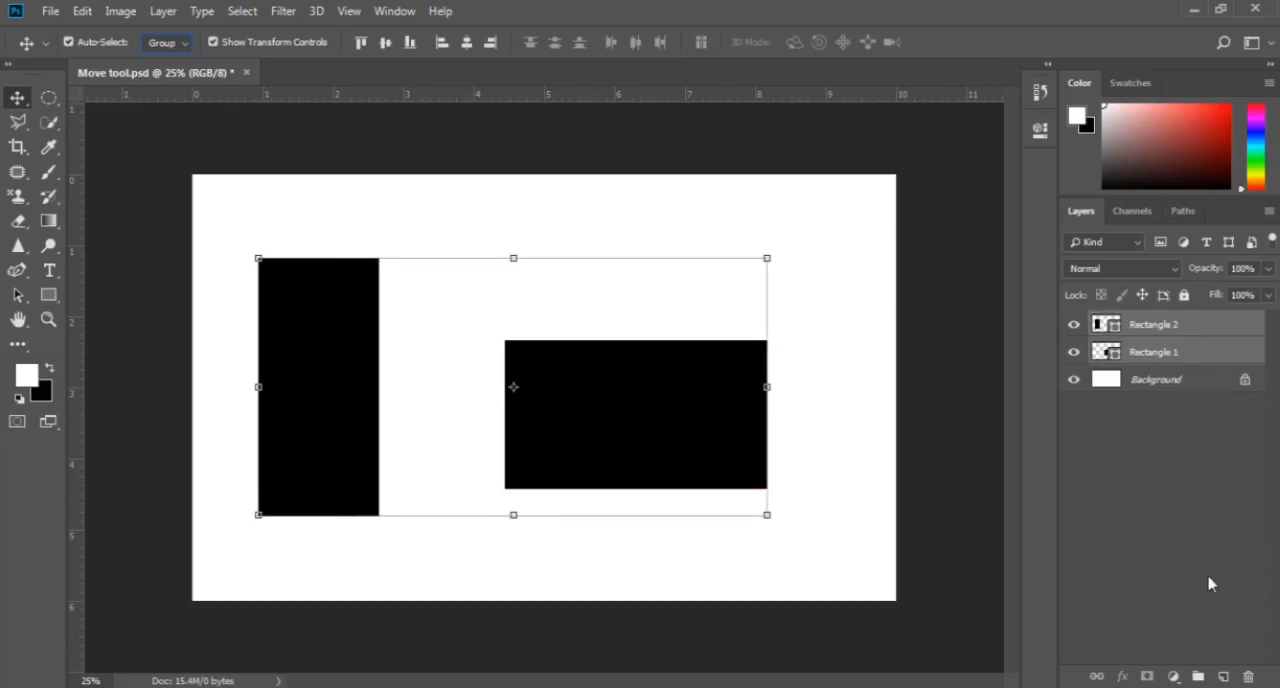
left_click(1197, 677)
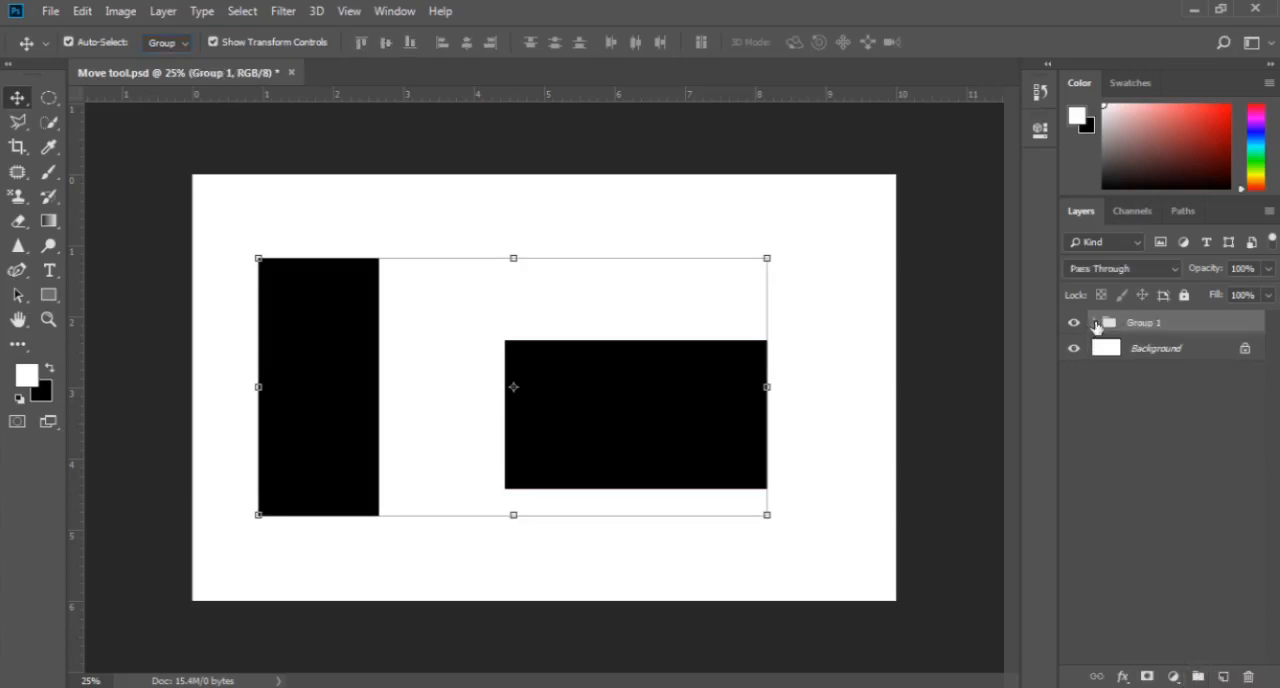
- Expand the new group and select the Rectangle 2 layer inside it
left_click(1095, 323)
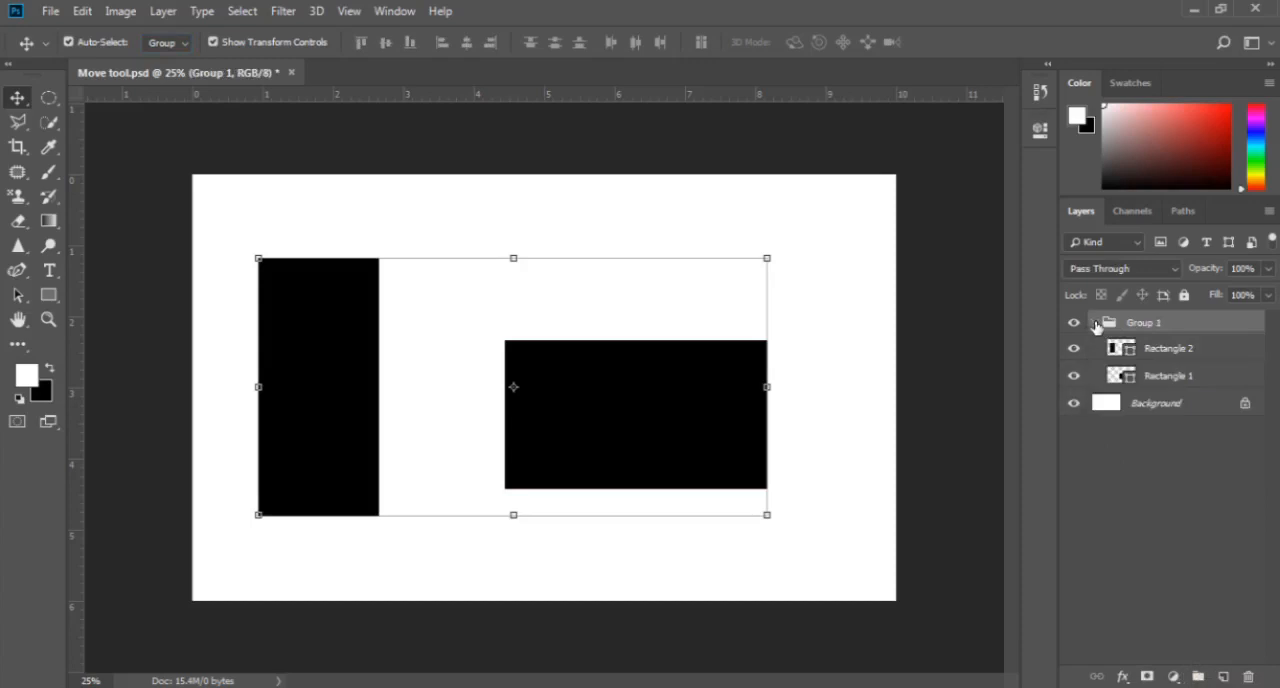
left_click(1160, 352)
left_click(1160, 383)
left_click(1112, 355)
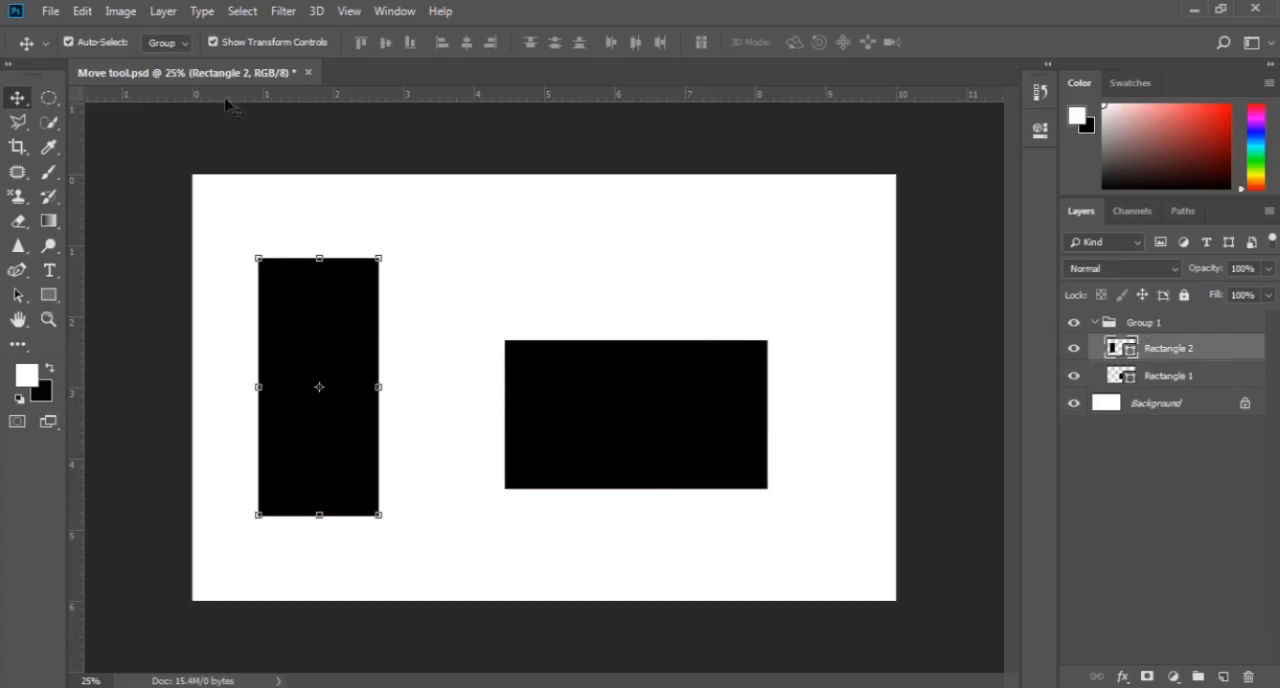
- Set auto-select to Layer and move the two grouped rectangles independently of each other
left_click(170, 43)
left_click(170, 76)
left_click_drag(583, 423, 566, 380)
left_click_drag(365, 376, 387, 422)
left_click_drag(612, 352, 607, 392)
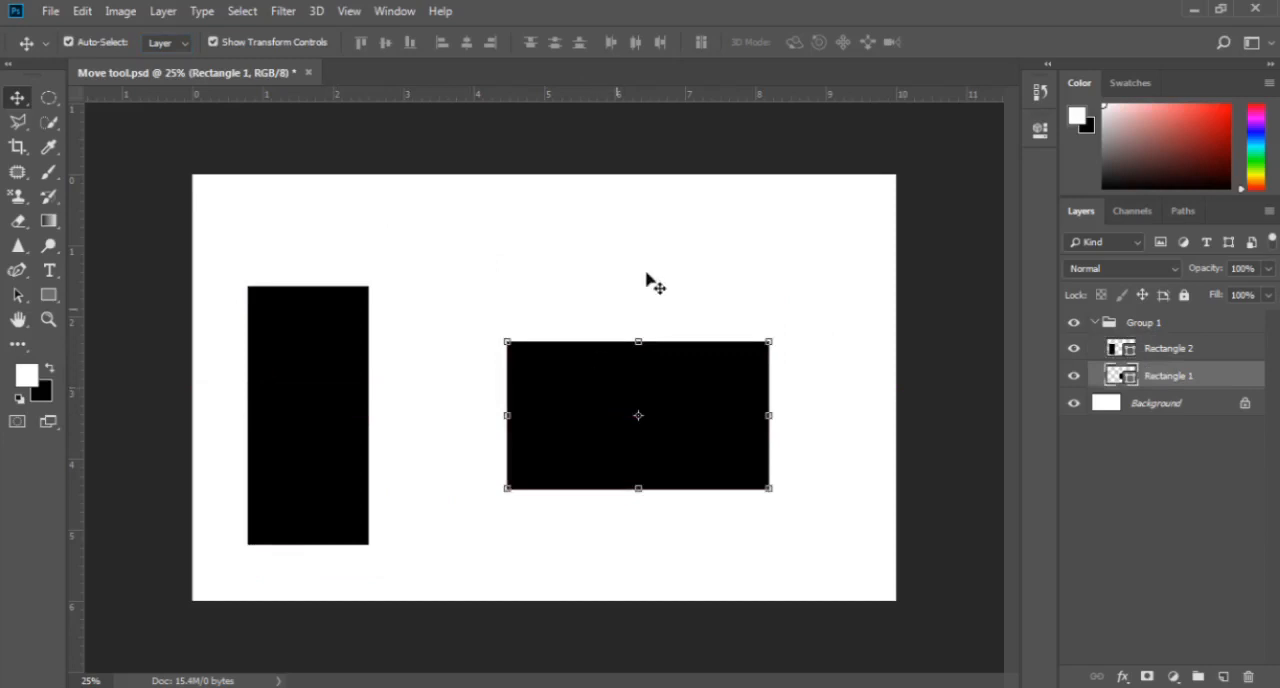
- Set auto-select to Group, move both rectangles together to the right and slightly up, and deselect the group
left_click(166, 45)
left_click(158, 61)
left_click_drag(371, 340, 347, 362)
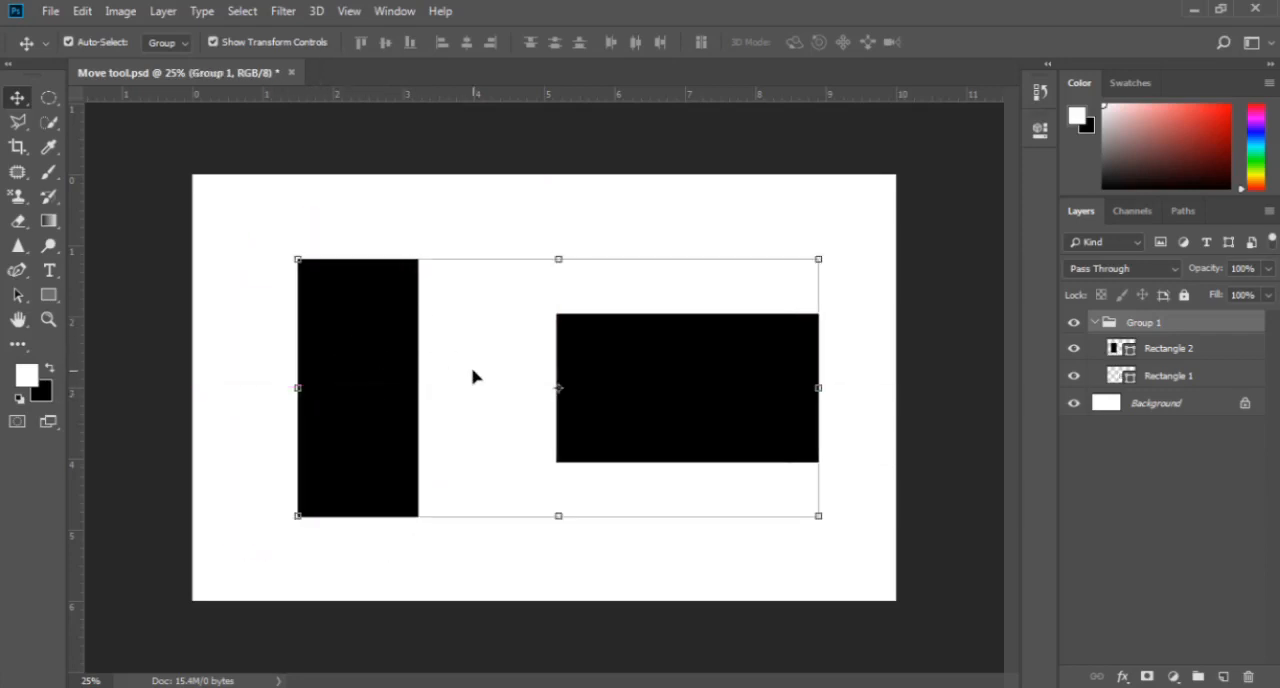
left_click(446, 222)
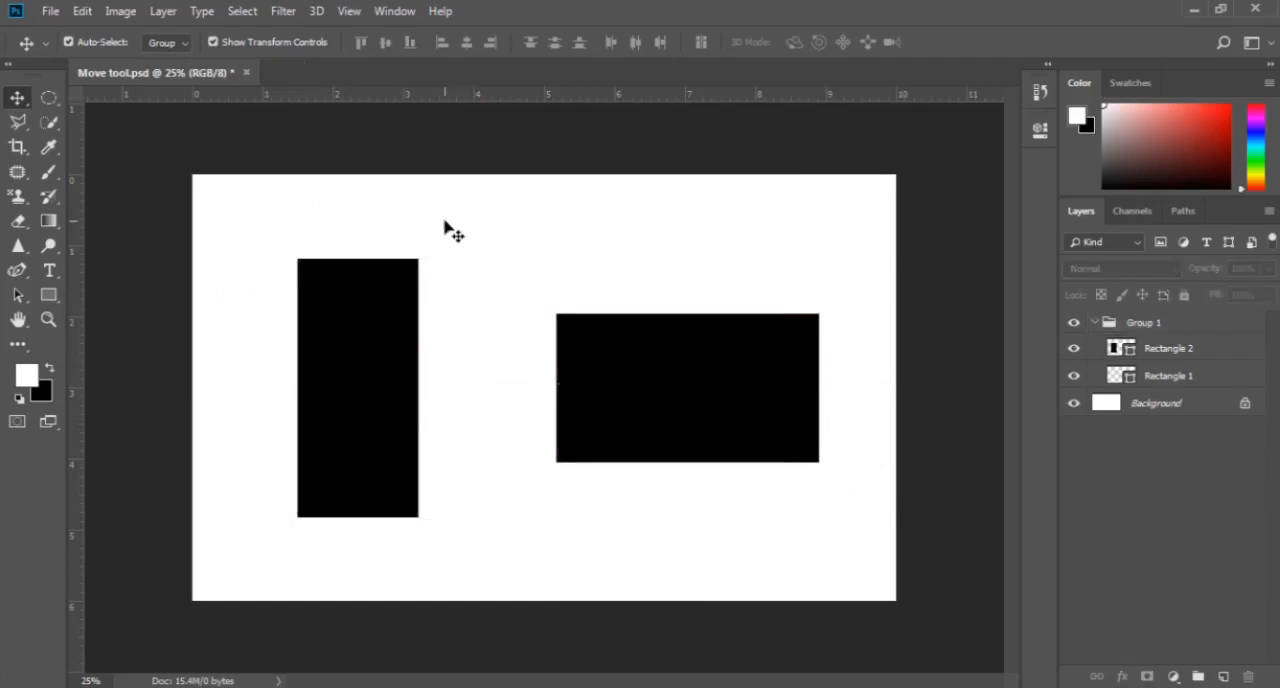
- Select the rectangle group on the canvas and toggle its transform controls off and back on
left_click(254, 50)
left_click(338, 323)
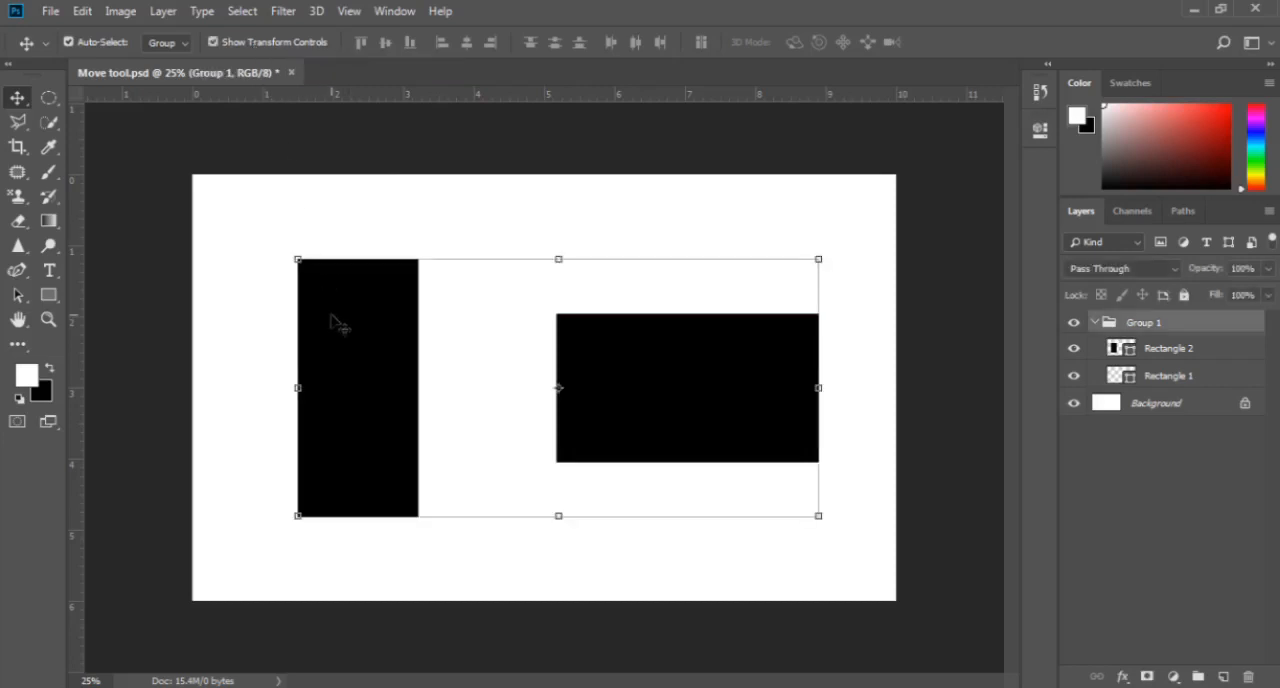
left_click(219, 44)
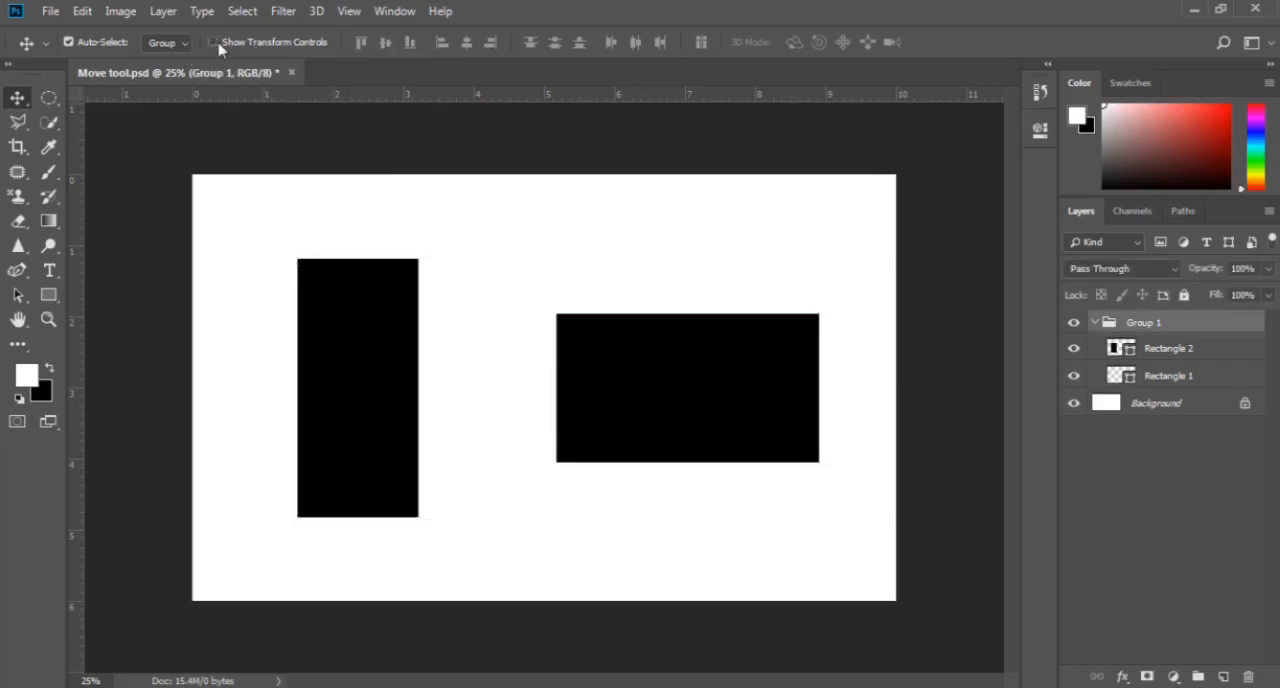
left_click(219, 44)
left_click(219, 45)
left_click(219, 45)
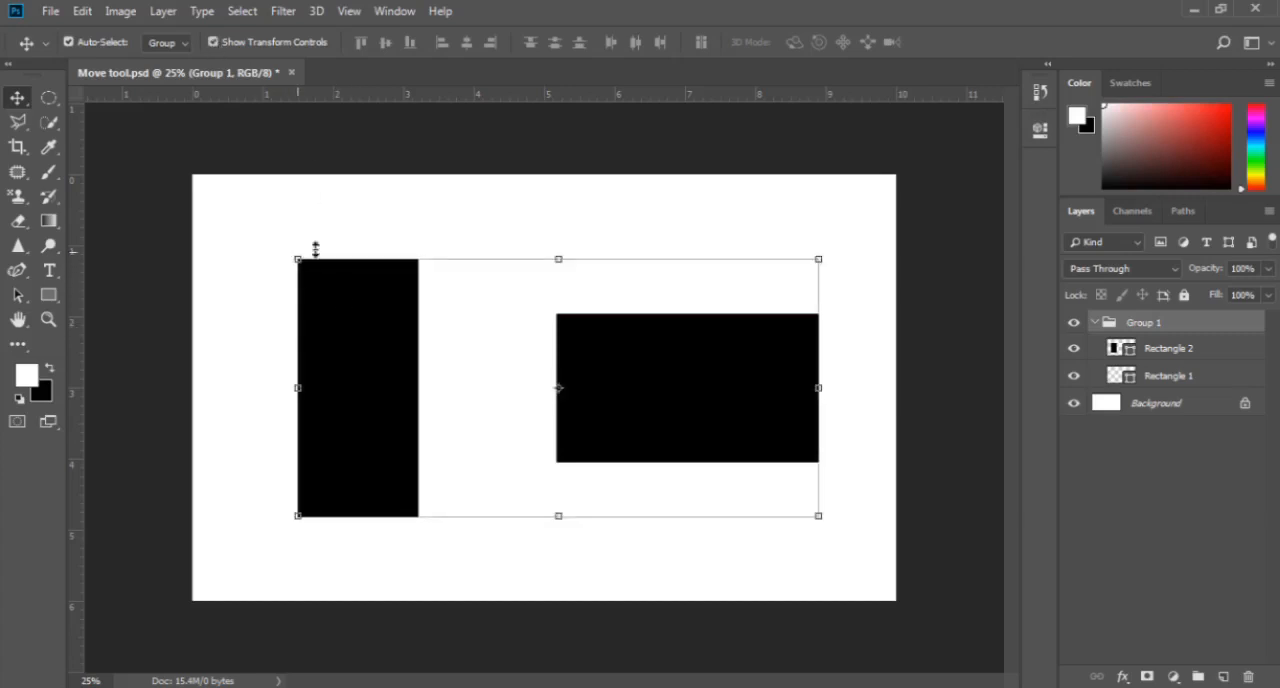
- Stretch the group upward to about 107% of its height and apply the transformation
mouse_move(559, 254)
left_mouse_down()
mouse_move(557, 300)
mouse_move(558, 240)
left_mouse_up()
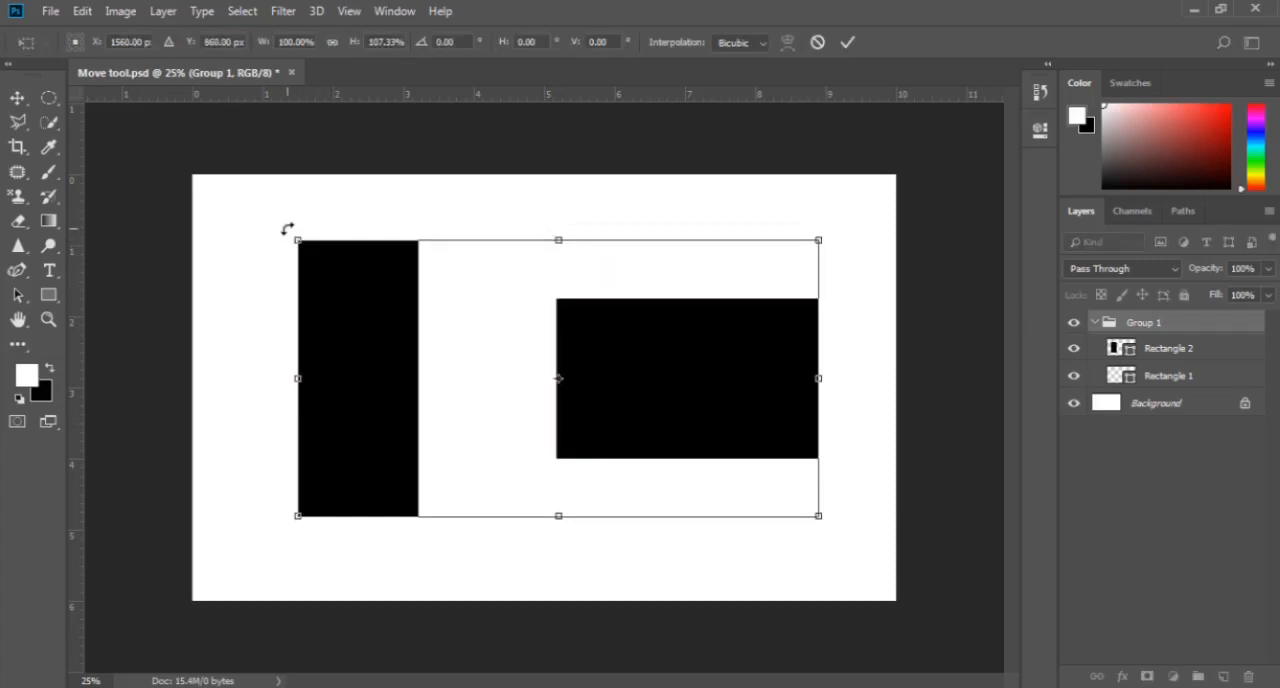
mouse_move(281, 224)
left_mouse_down()
mouse_move(266, 337)
mouse_move(266, 280)
mouse_move(308, 208)
mouse_move(331, 204)
mouse_move(286, 320)
mouse_move(323, 388)
mouse_move(260, 260)
mouse_move(277, 254)
mouse_move(279, 218)
left_mouse_up()
key("Return")
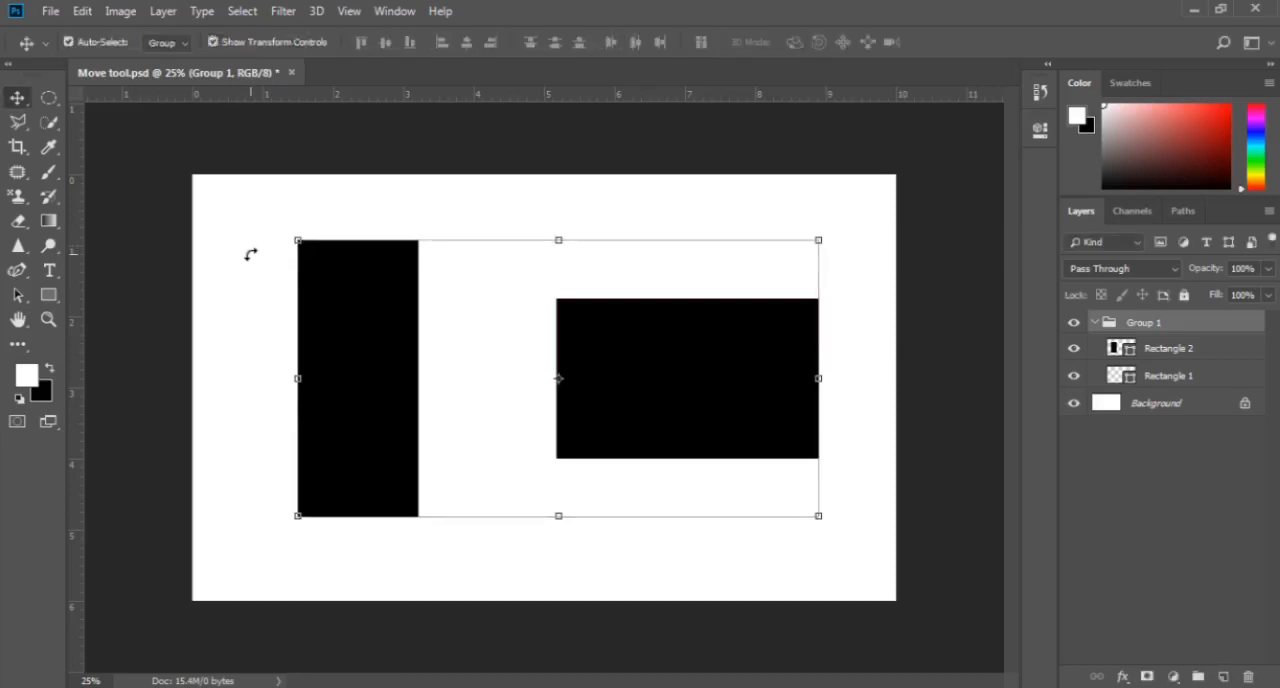
- Try Free Transform on the group with the transform controls hidden, cancel it and show the controls again
left_click(212, 42)
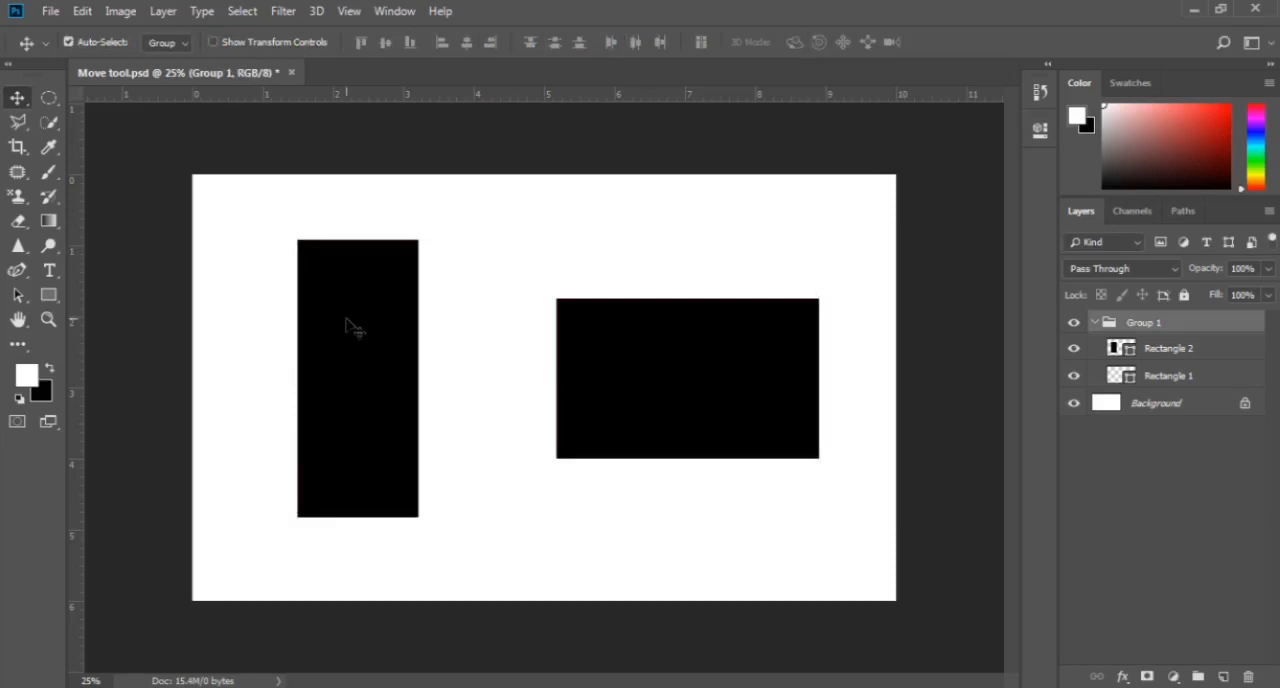
key("ctrl+t")
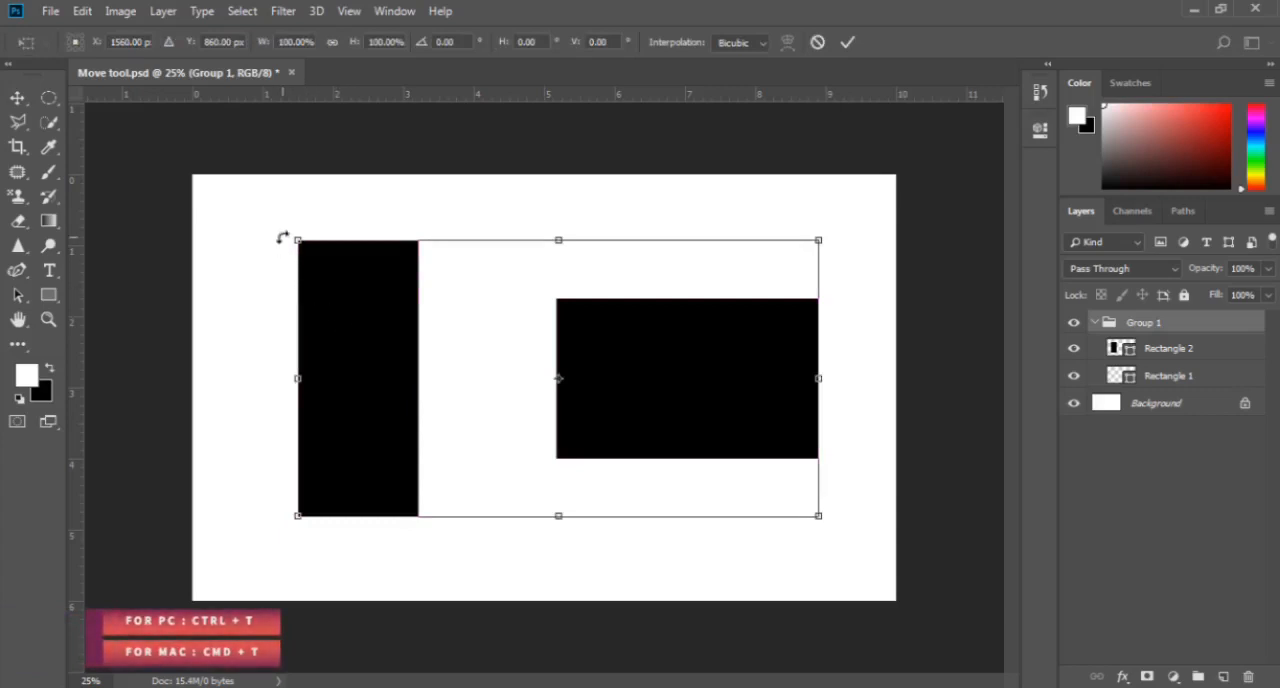
key("Escape")
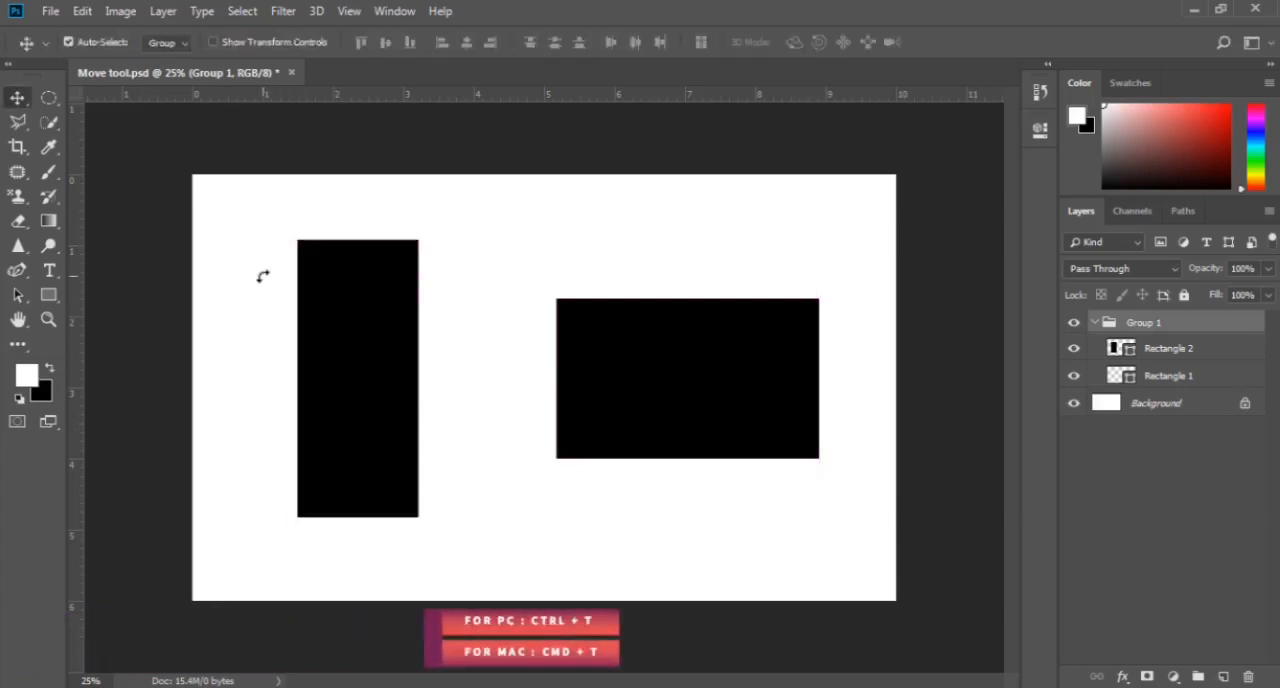
left_click(227, 42)
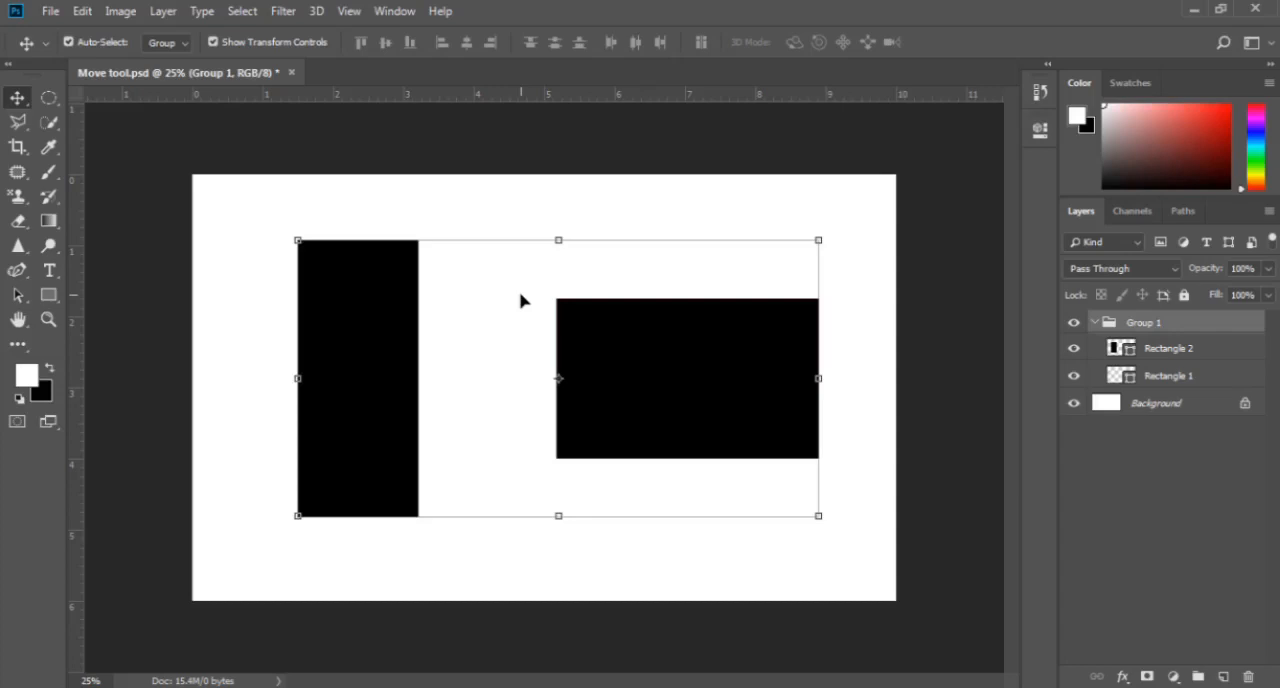
- Select the whole canvas and align the rectangle group to its top edge, vertical centre and bottom edge in turn
left_click(242, 11)
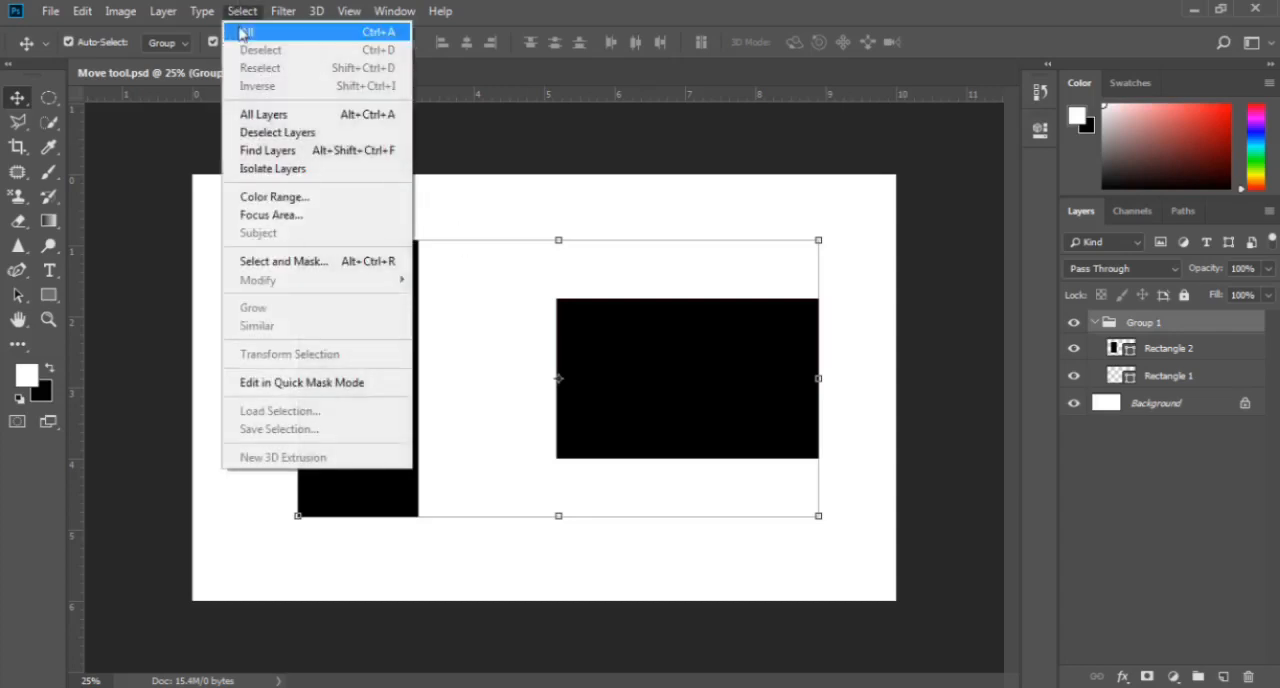
left_click(242, 32)
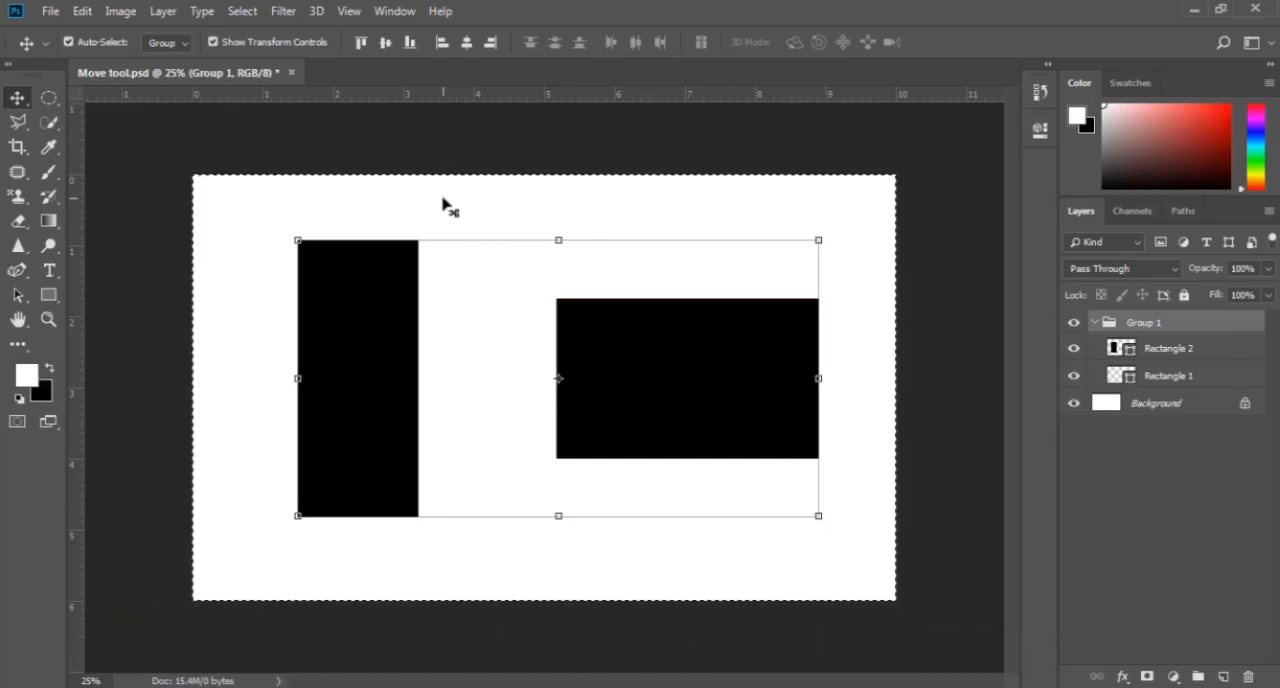
left_click(359, 43)
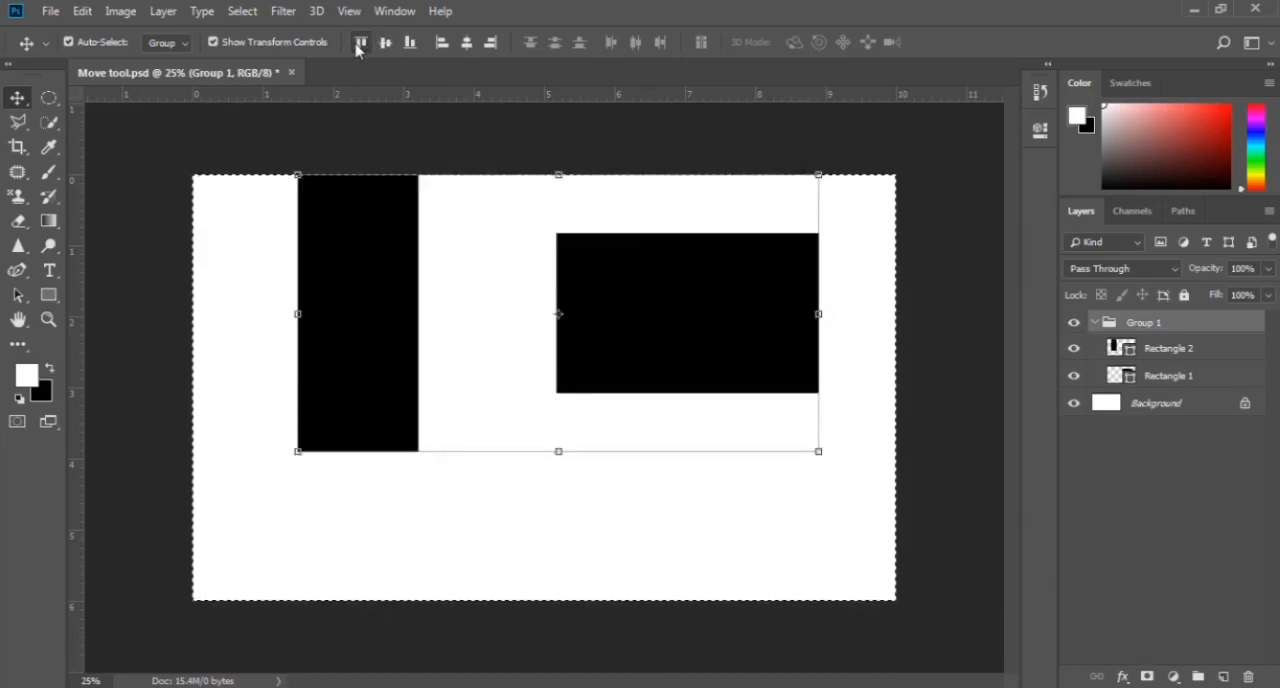
left_click(383, 44)
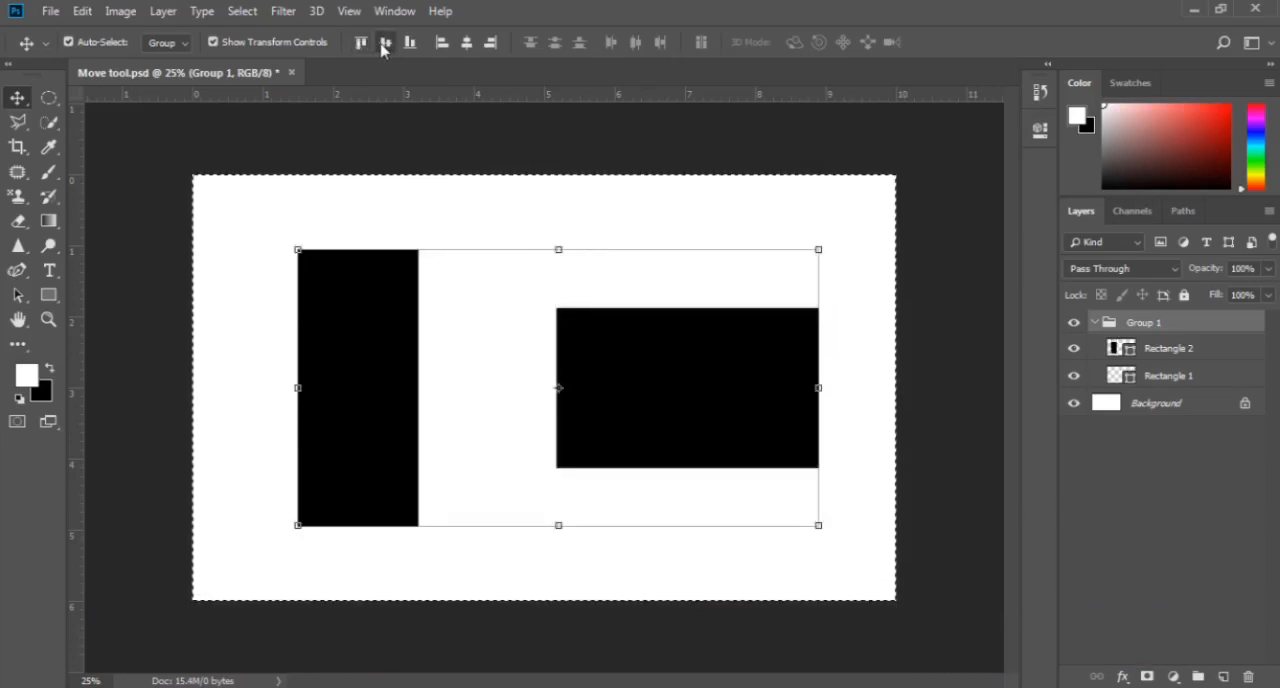
left_click(409, 43)
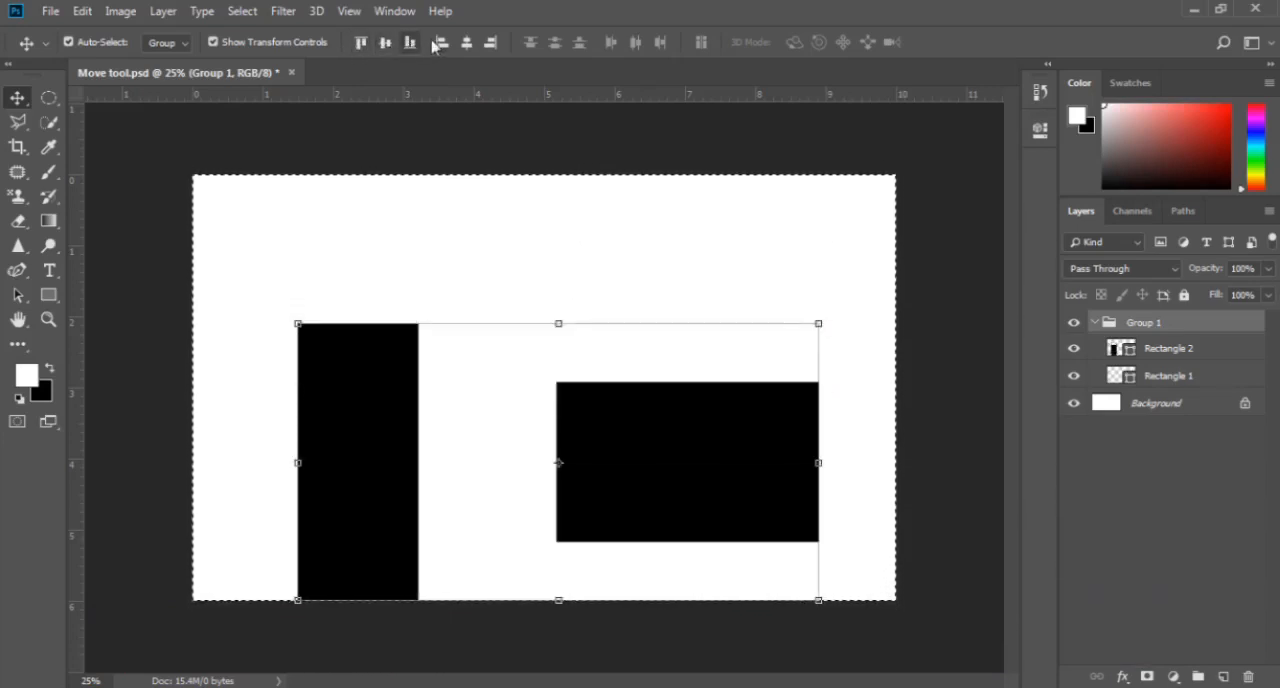
- Align the rectangle group to the canvas's left edge, horizontal centre and right edge in turn
left_click(438, 45)
left_click(465, 45)
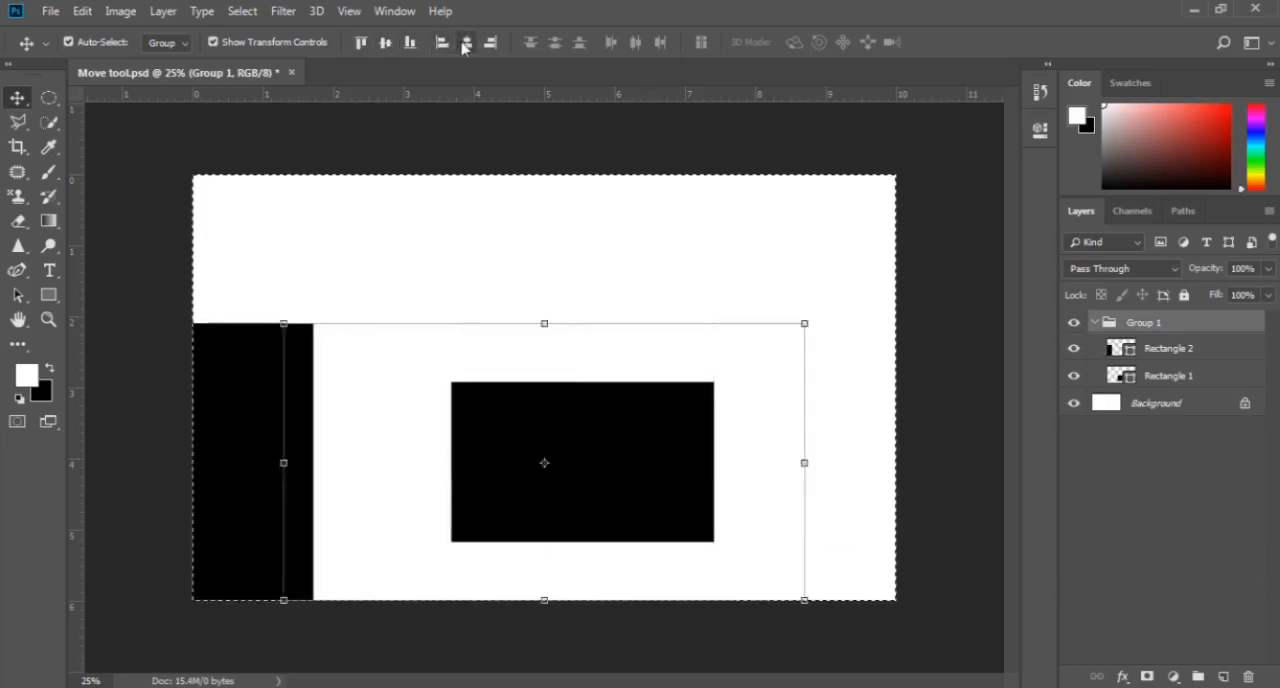
left_click(490, 44)
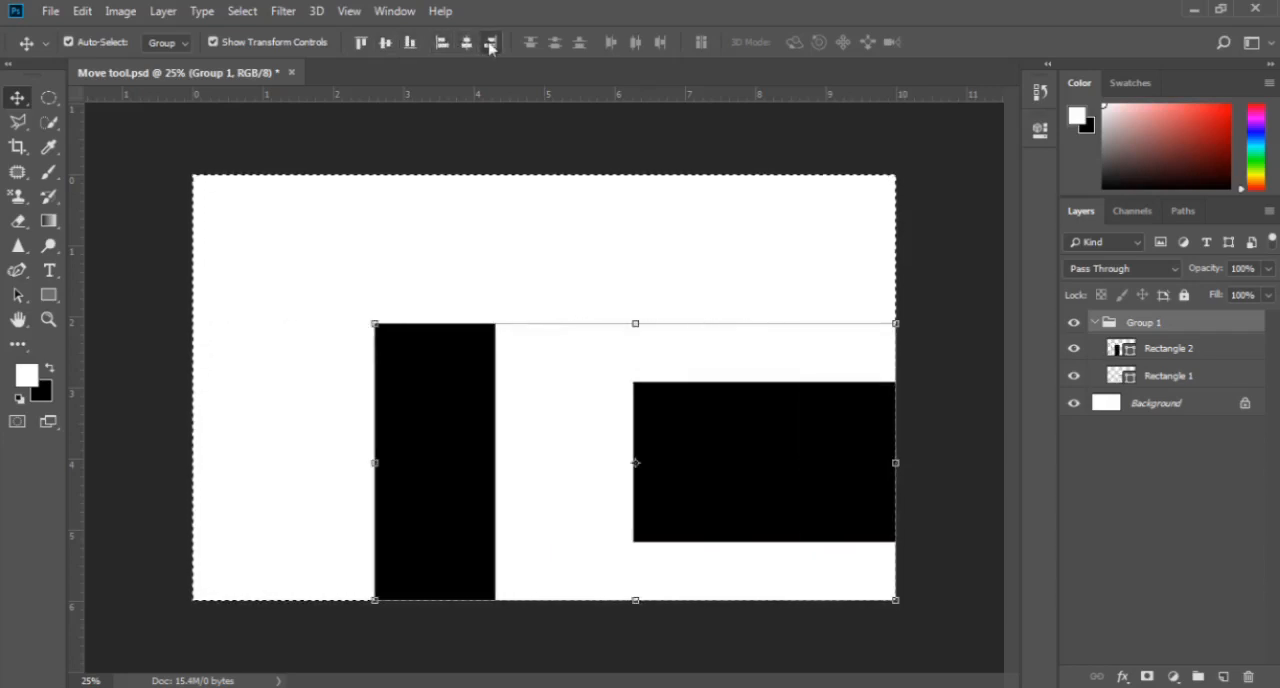
- Centre the rectangle group horizontally and vertically on the canvas, and clear the selection
left_click(466, 45)
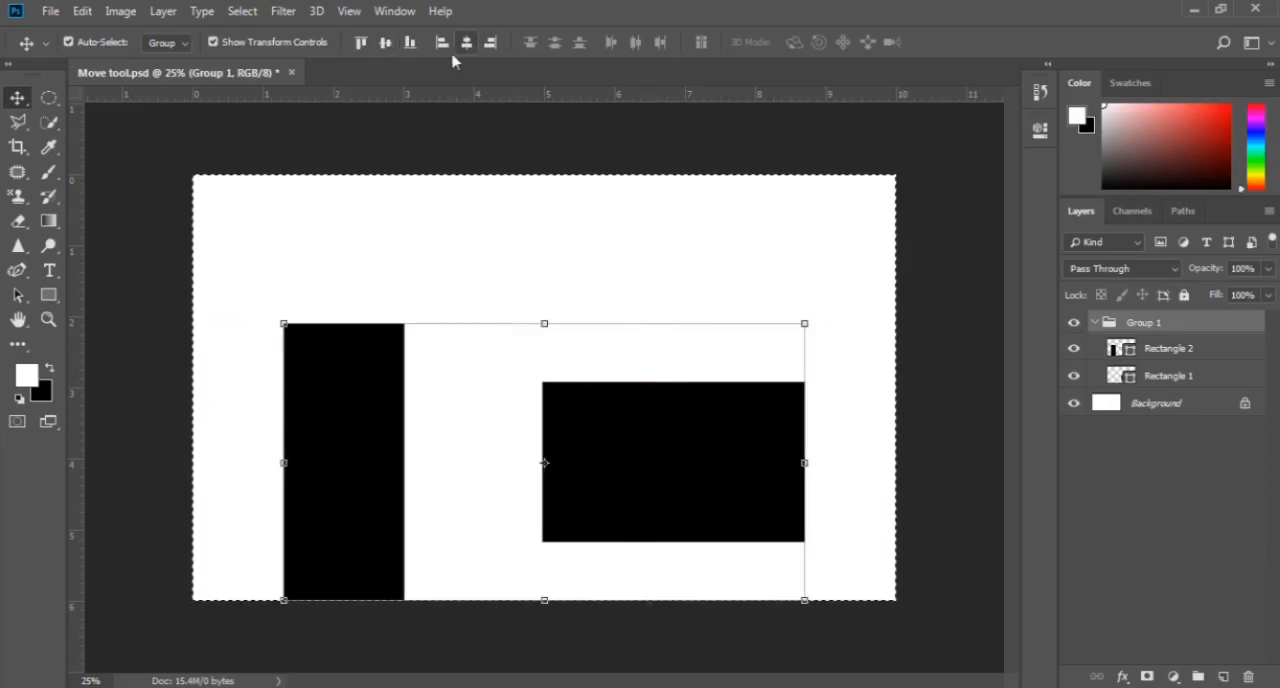
left_click(388, 47)
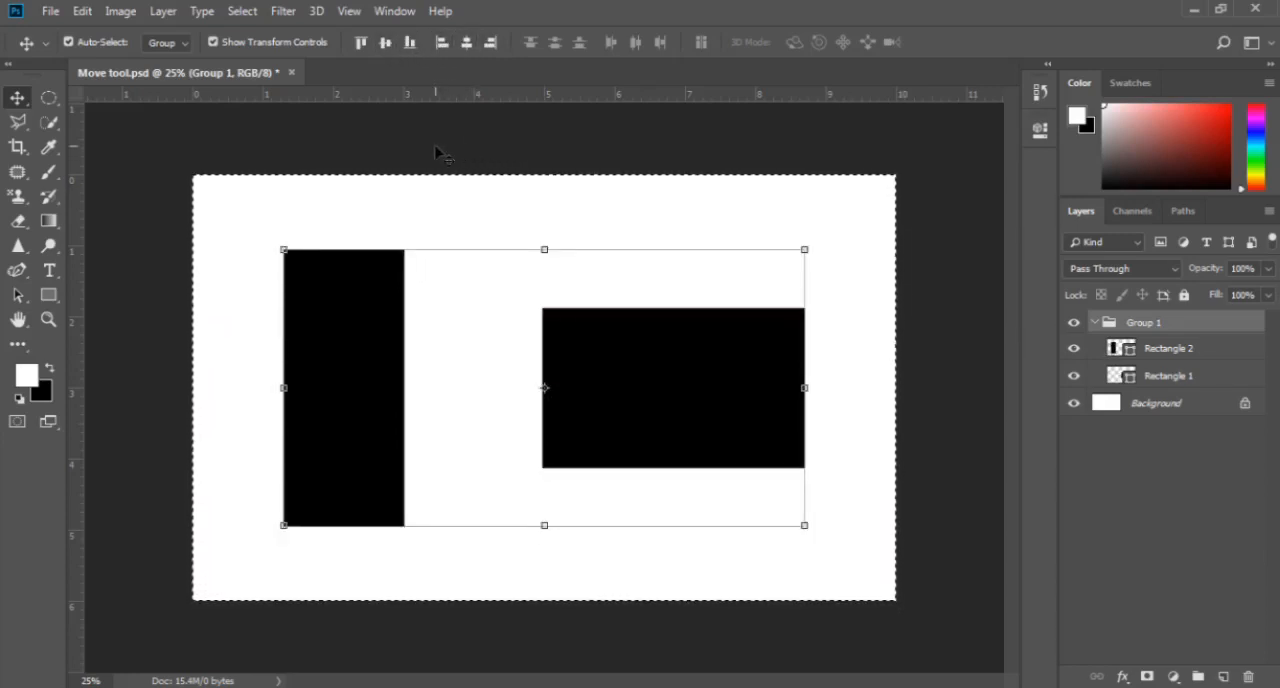
left_click(242, 11)
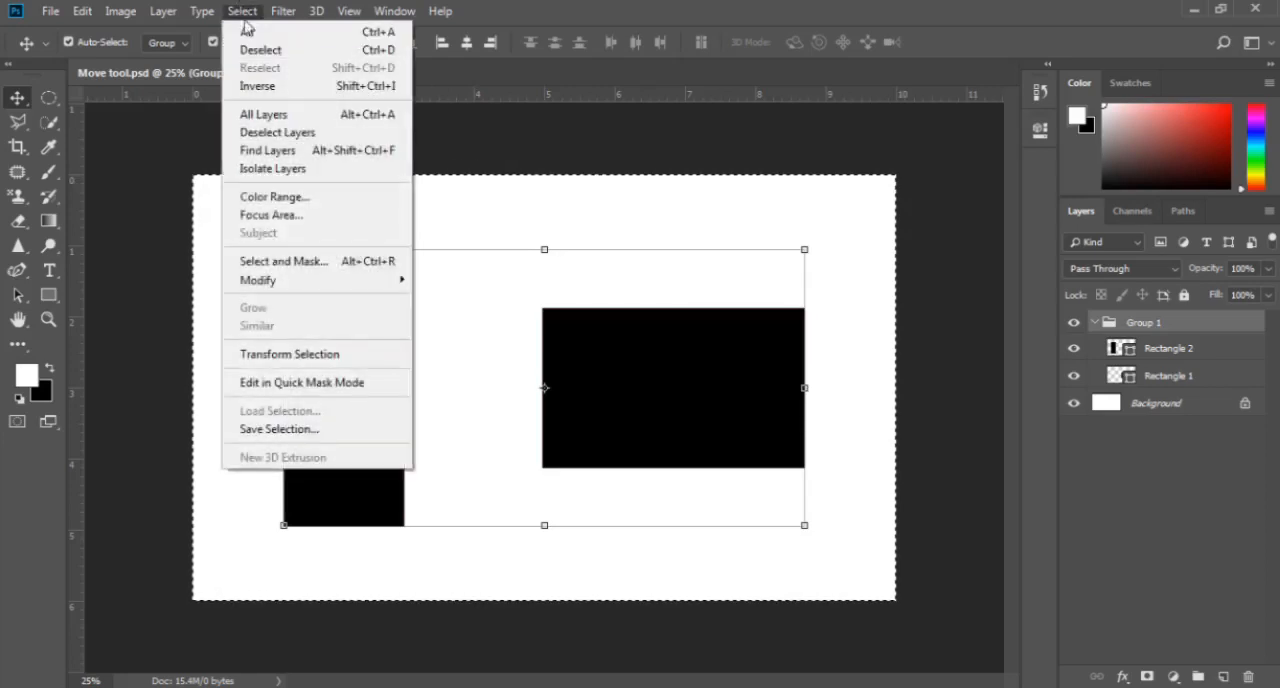
left_click(252, 50)
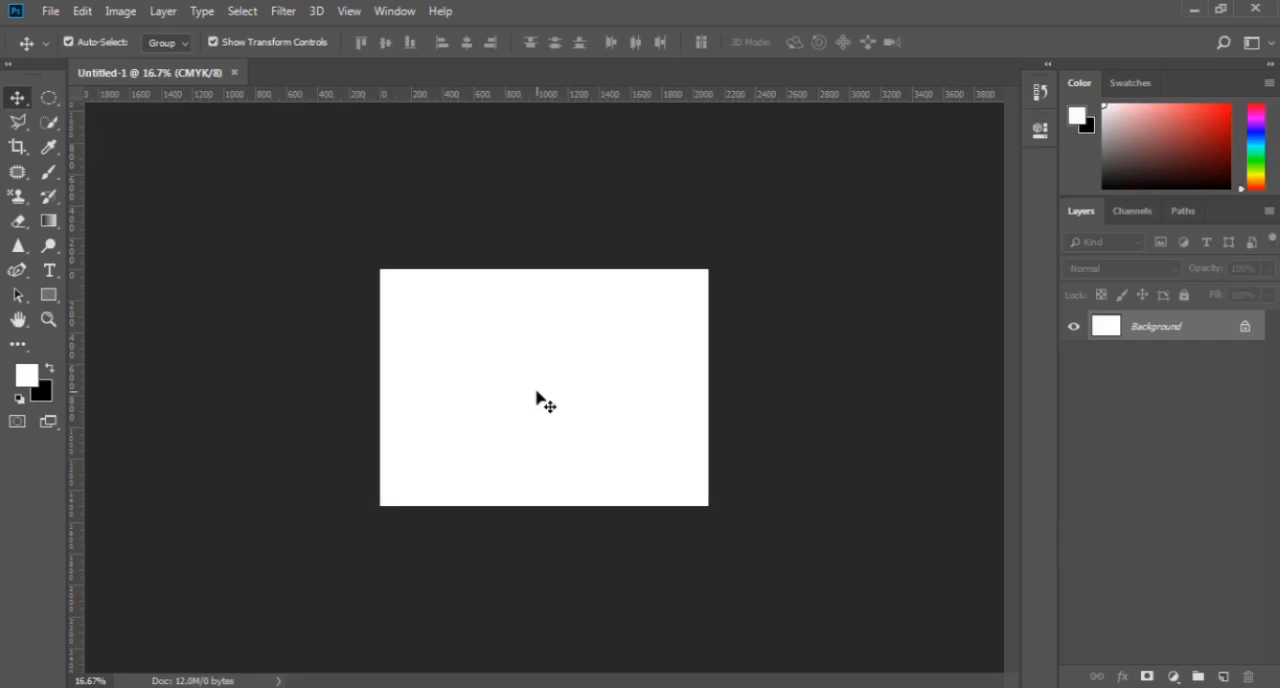
- Switch to the Artboard Tool, cycling between it and the Move Tool and ending on the Artboard Tool
right_click(17, 99)
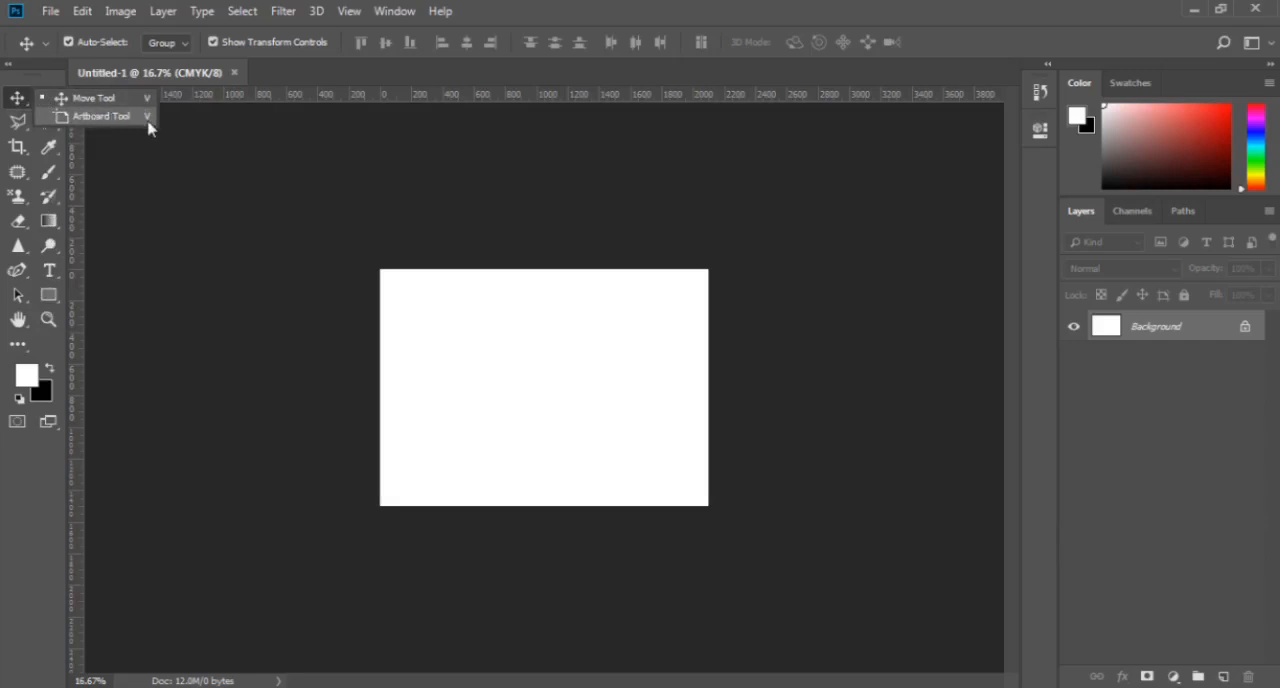
left_click(102, 116)
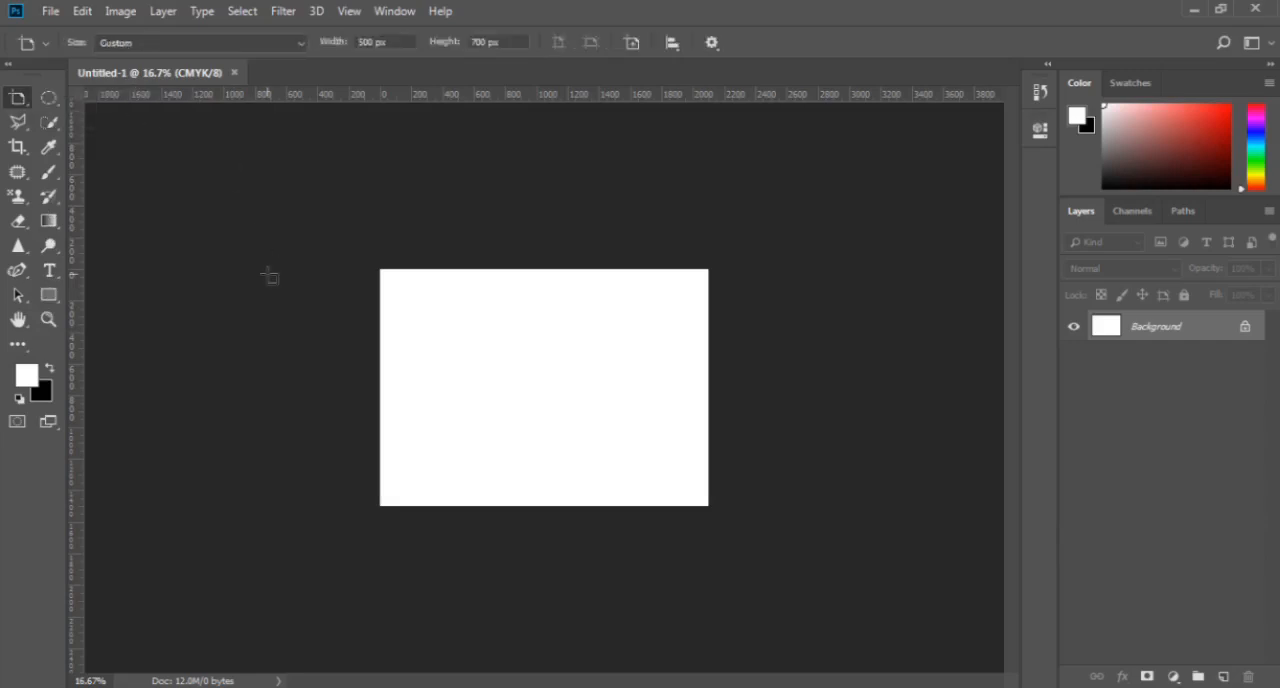
key("shift+v")
key("shift+v")
key("shift+v")
key("shift+v")
key("shift+v")
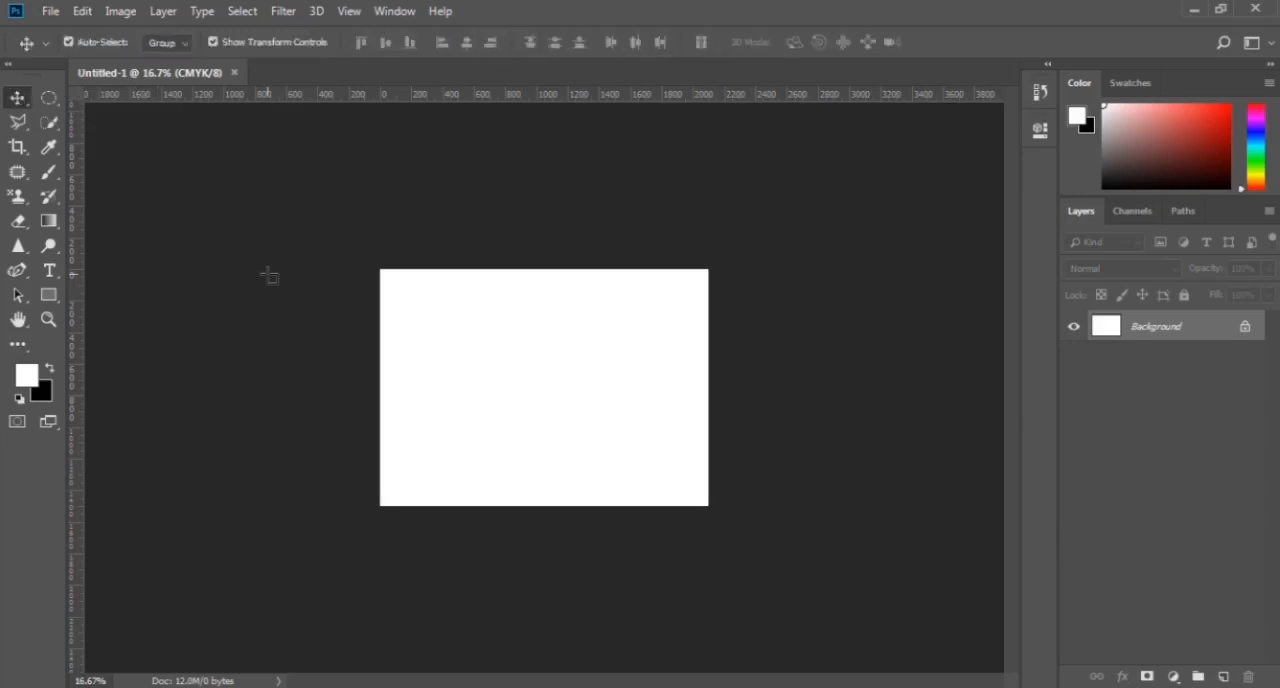
key("shift+v")
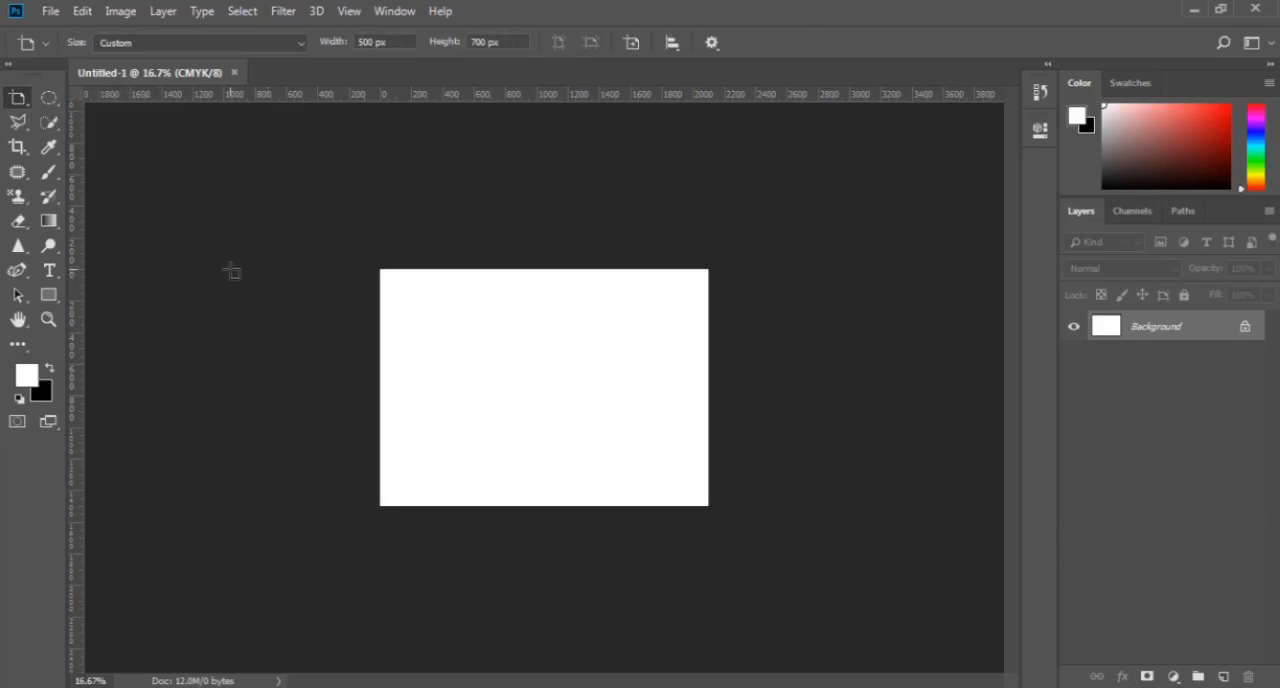
- Draw an artboard of about 480 by 888 px beside the canvas, and collapse and expand its contents in the layer list
left_click_drag(229, 270, 307, 411)
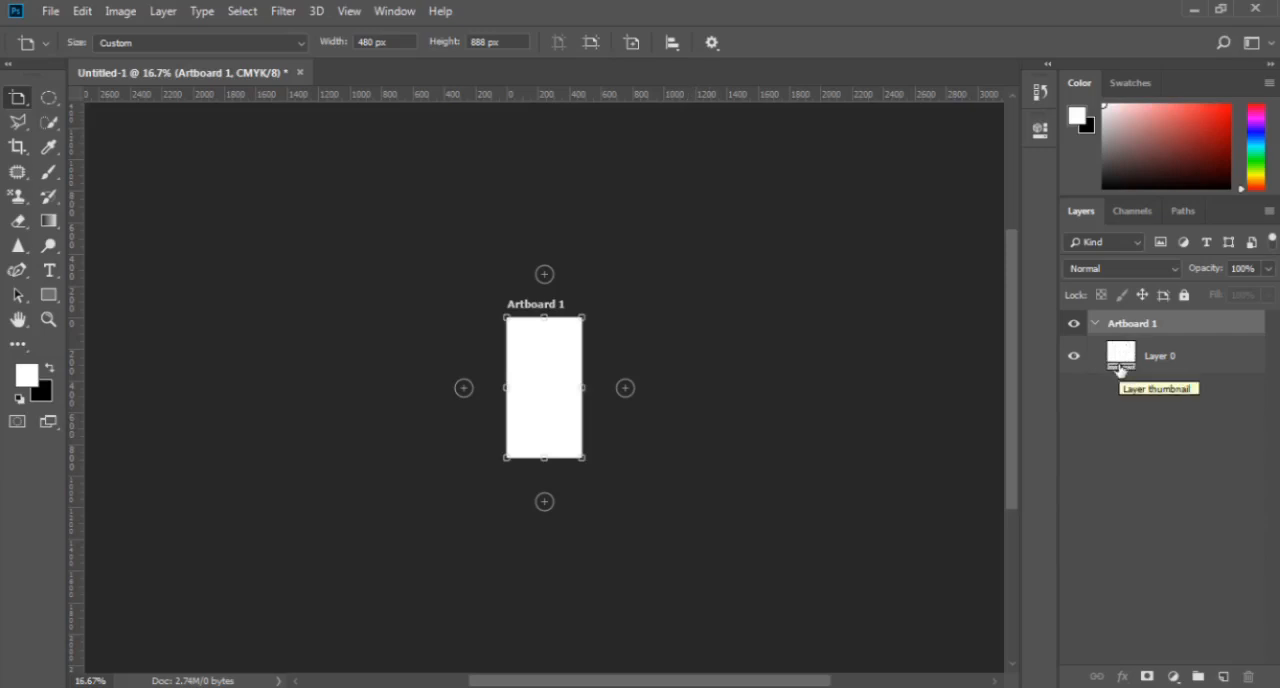
left_click(1095, 323)
left_click(1095, 323)
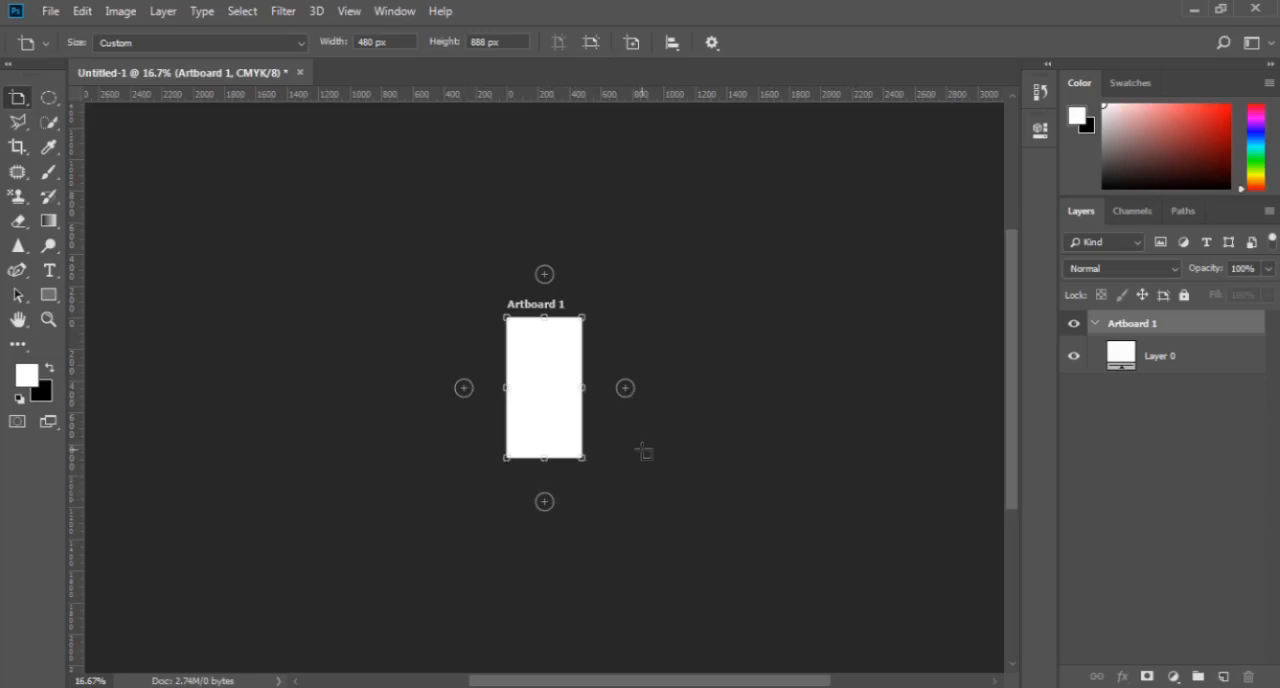
- Add three more artboards of the same size in a row to the right of Artboard 1
left_click(626, 390)
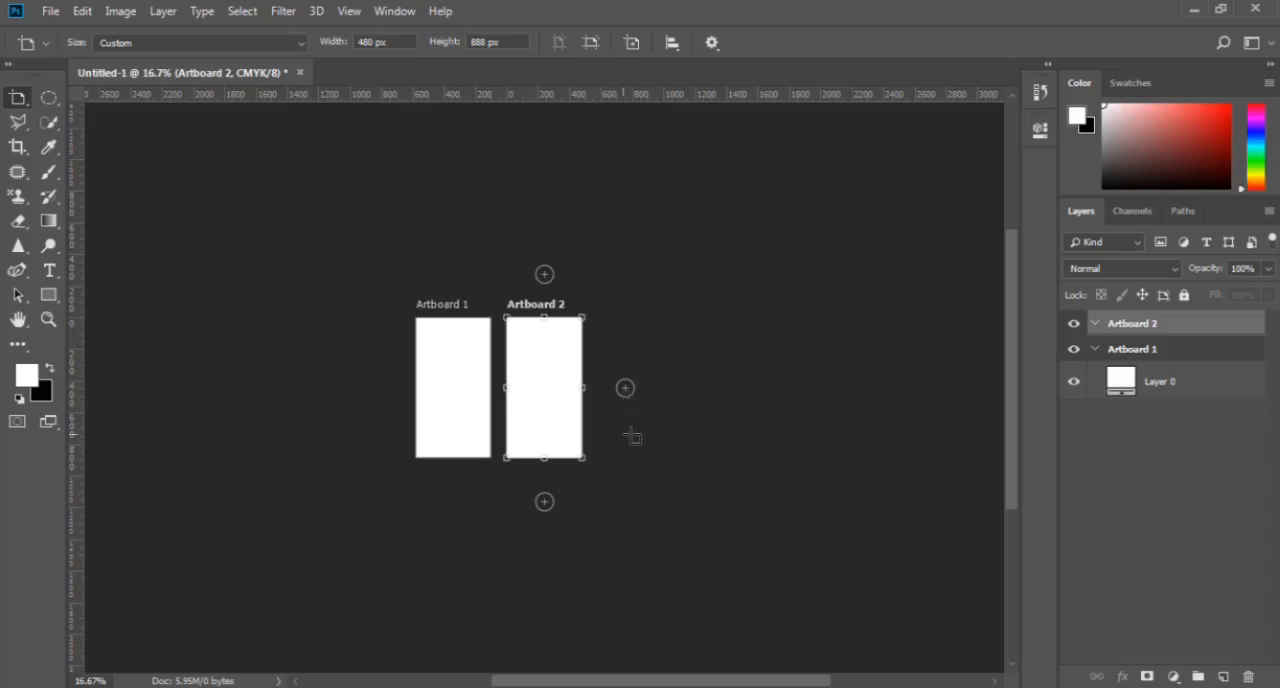
left_click(626, 394)
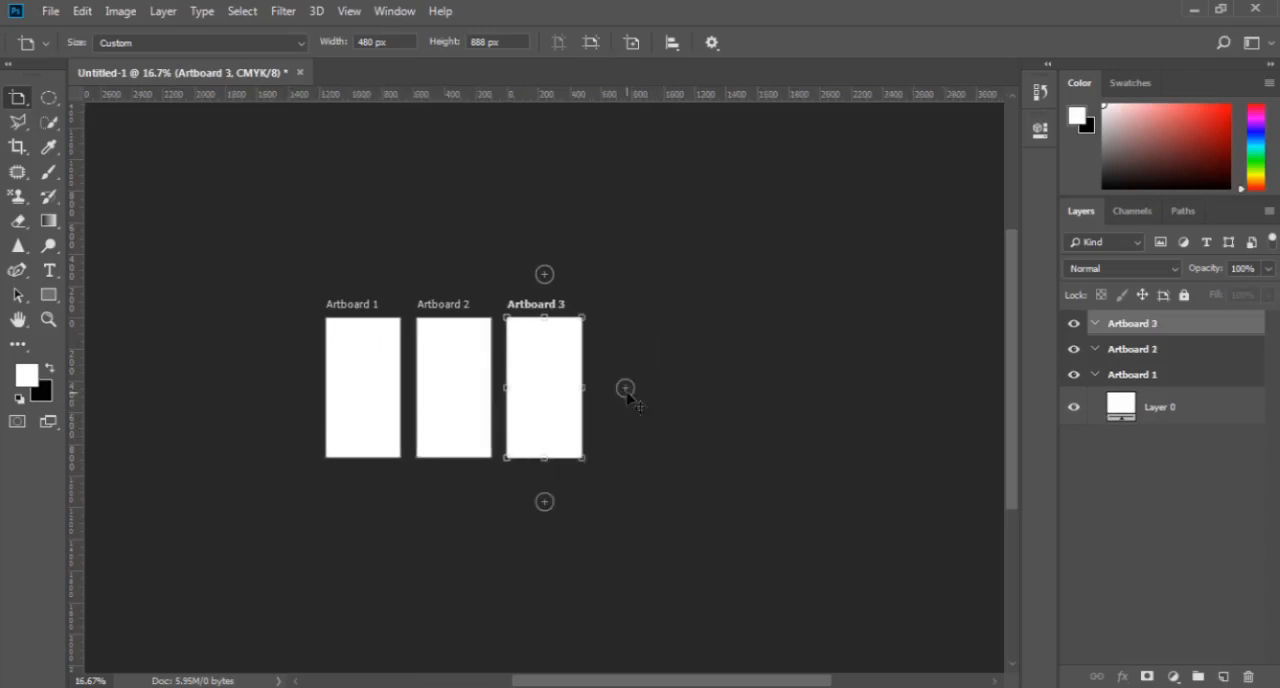
left_click(626, 390)
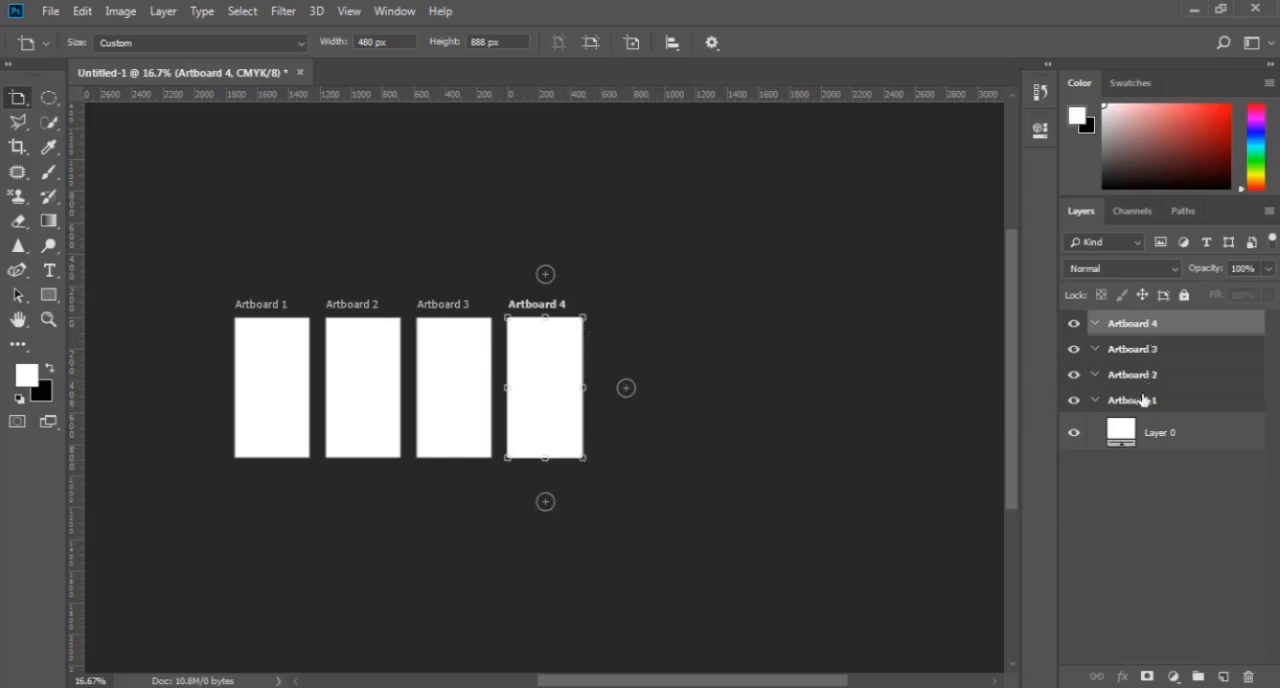
- Hide and show each of the four artboards in turn
left_click(1074, 400)
left_click(1074, 400)
left_click(1074, 376)
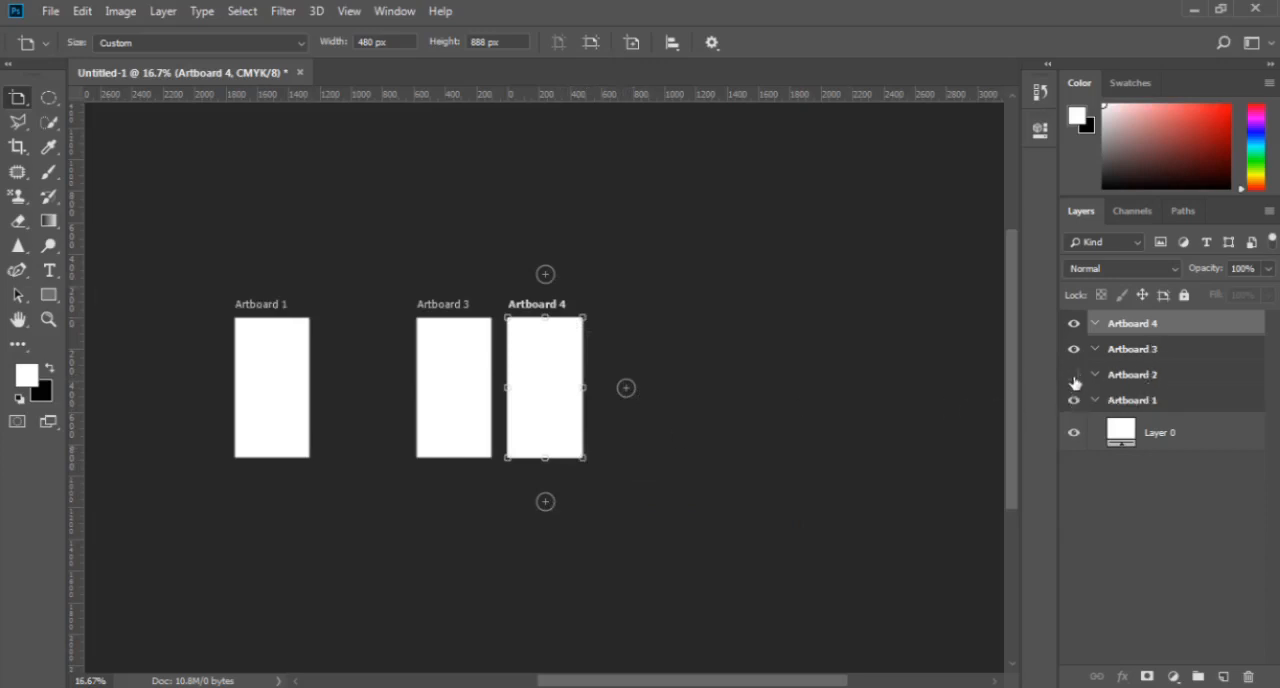
left_click(1074, 374)
left_click(1074, 349)
left_click(1074, 349)
left_click(1074, 324)
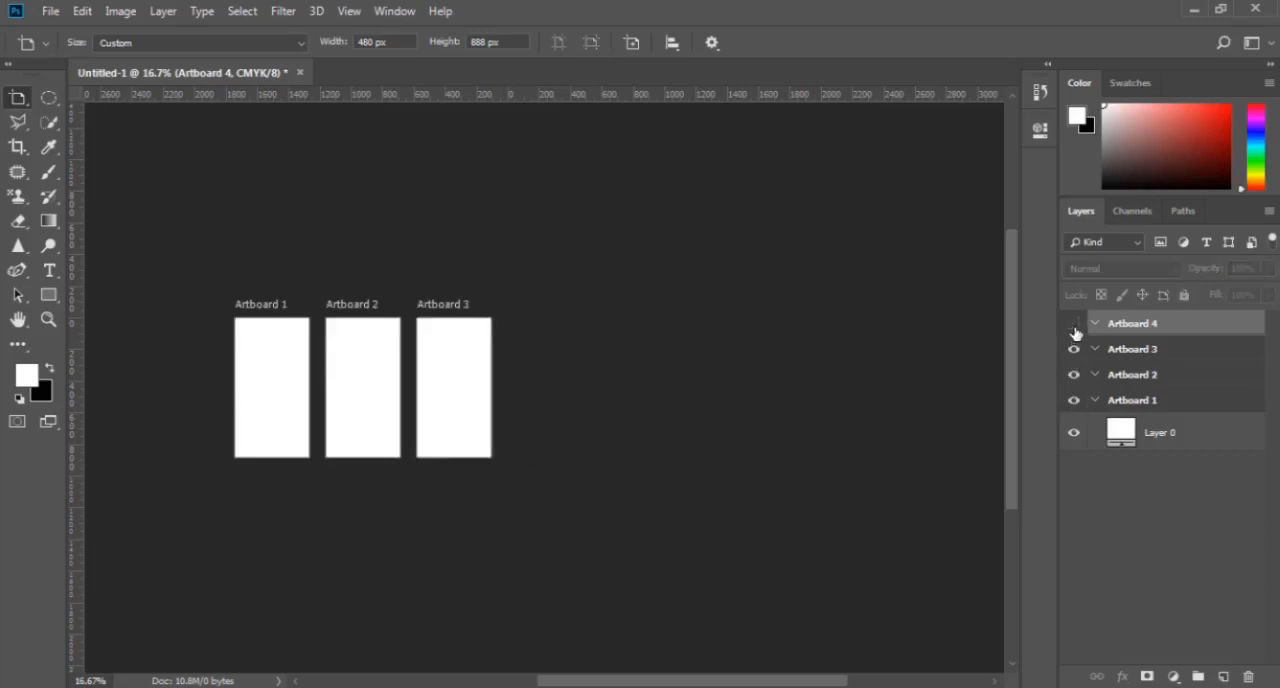
left_click(1074, 324)
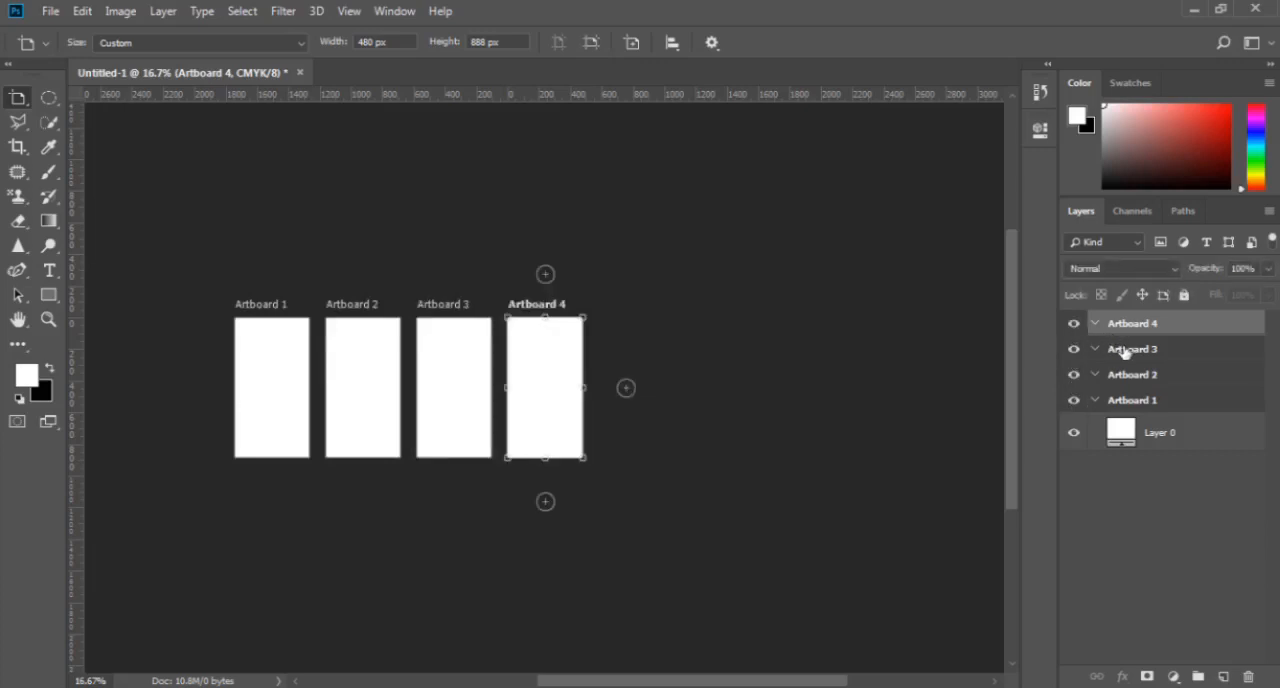
- Select Layer 0, return to the Artboard Tool and add an iPad Pro artboard to the right of Artboard 4
left_click(1128, 432)
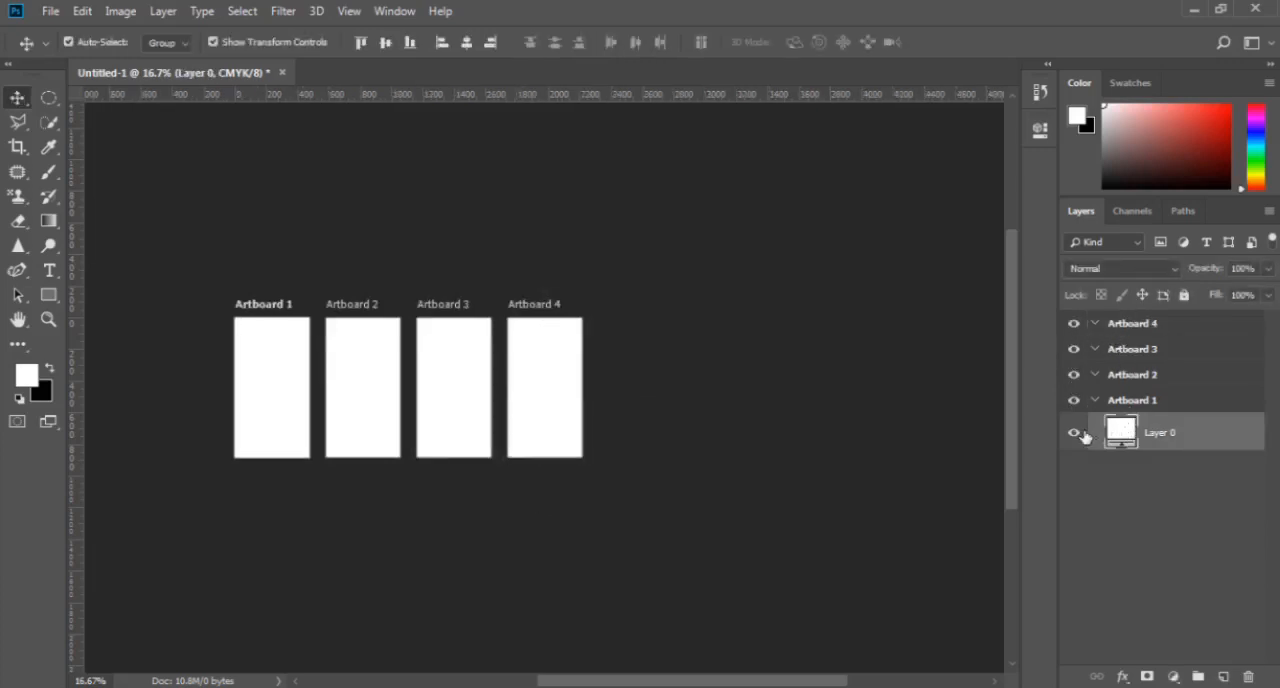
key("shift+v")
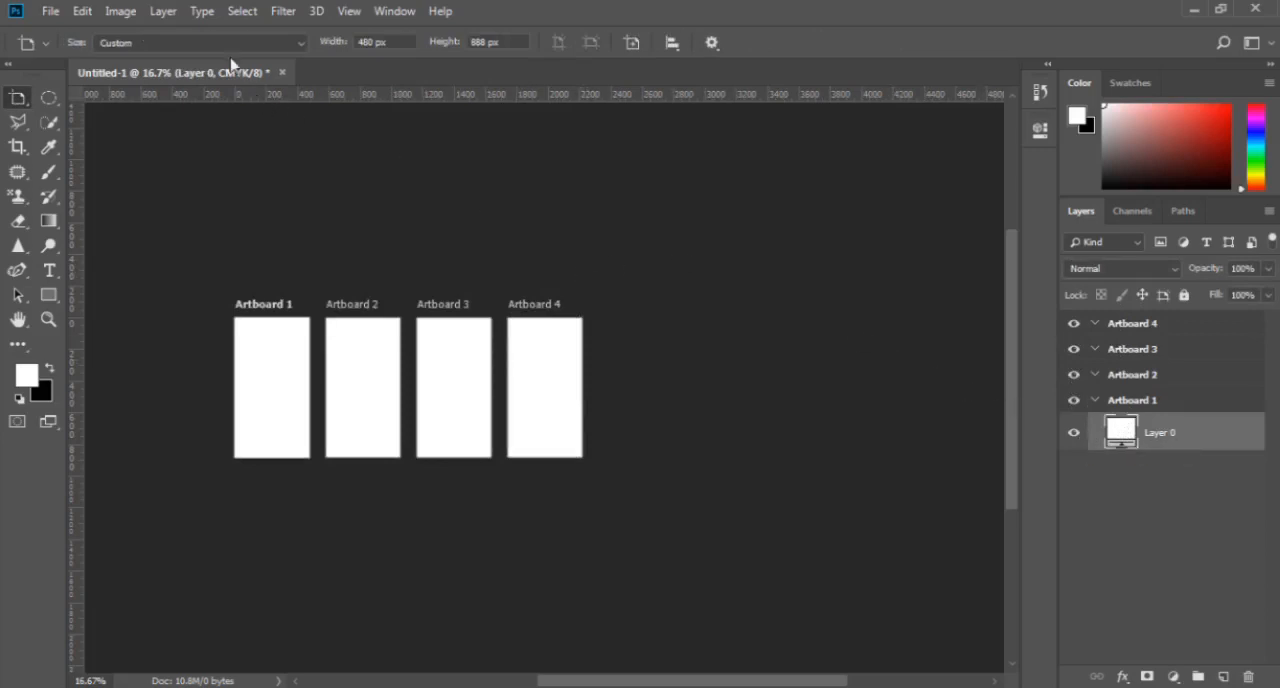
left_click(276, 47)
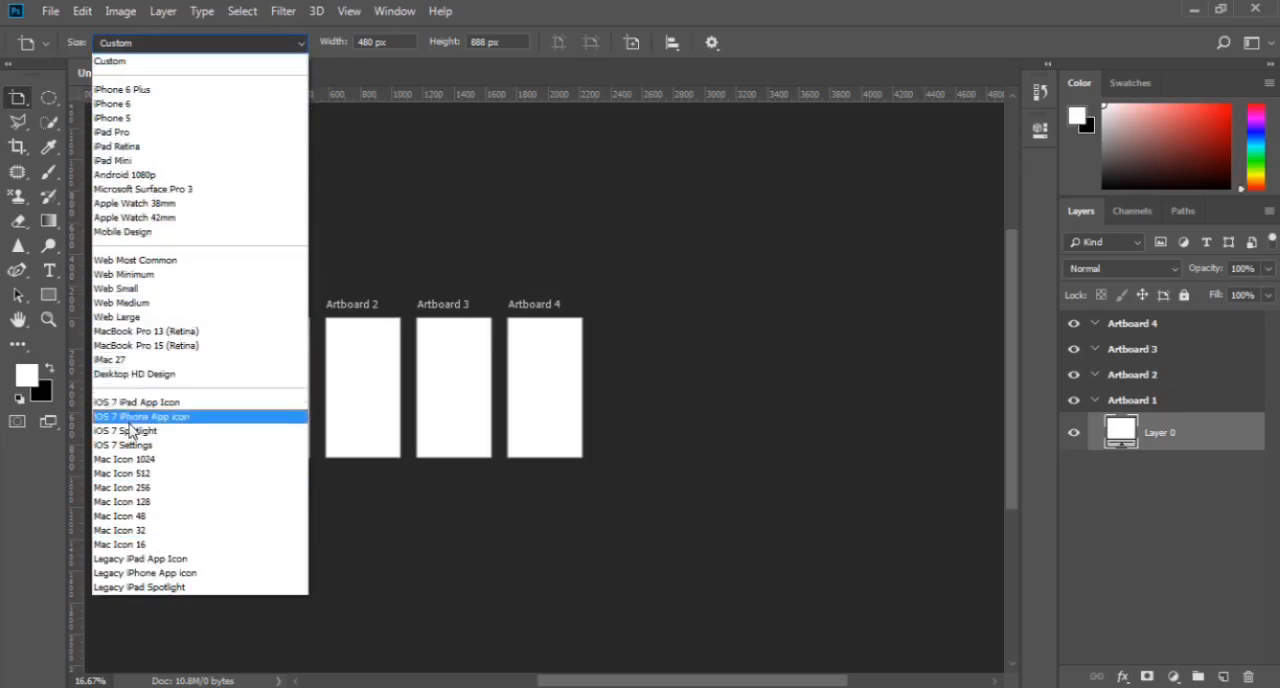
left_click(146, 131)
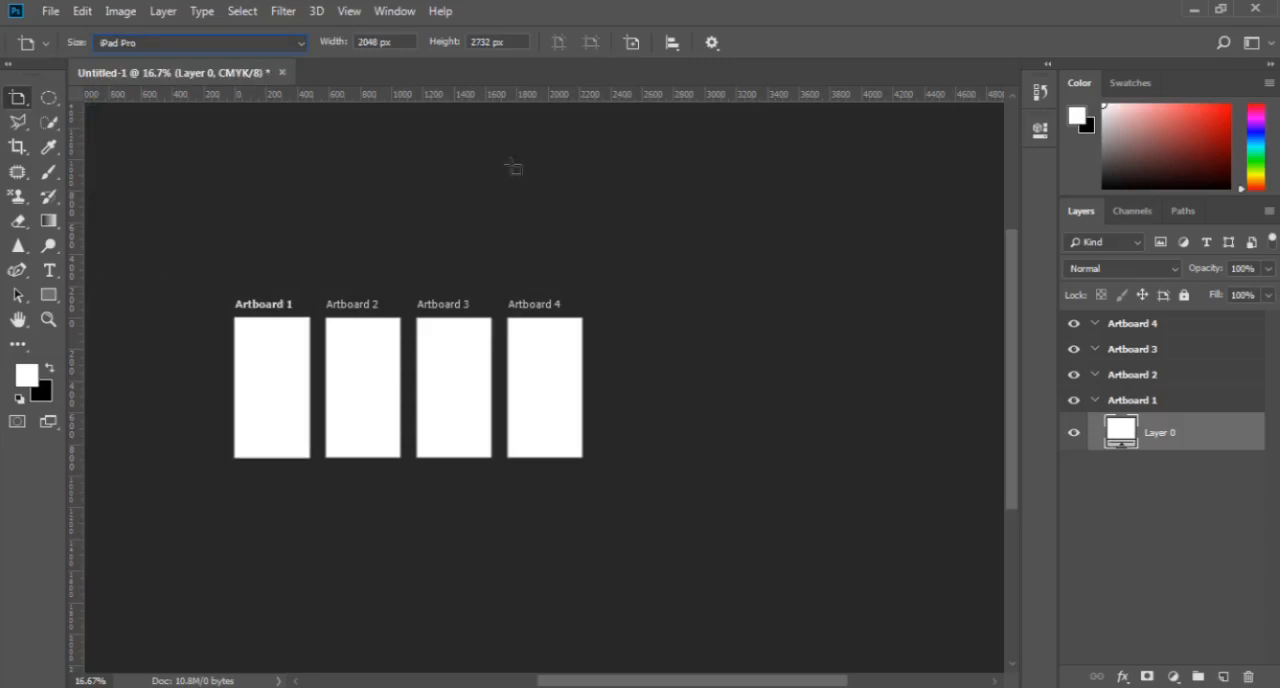
left_click(631, 44)
left_click(651, 351)
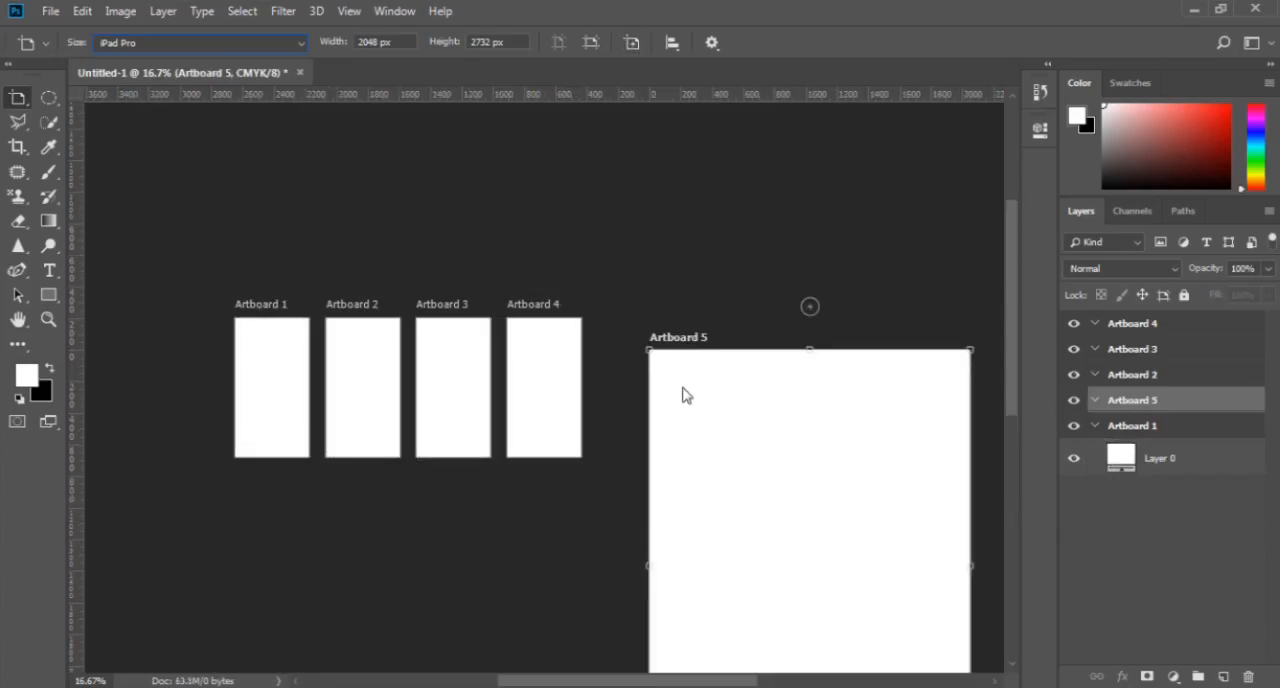
- Set the width of Artboard 5 to 500 px and its height to 700 px
left_click(390, 42)
type("500")
key("Tab")
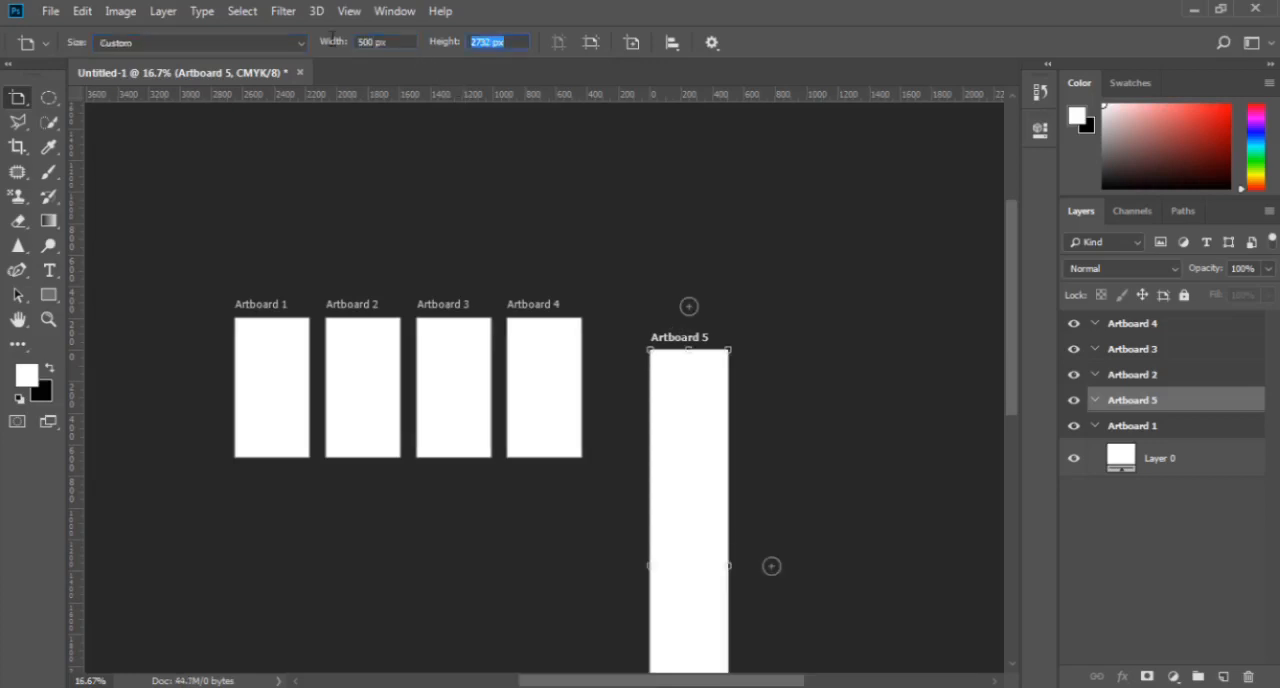
type("700")
key("Tab")
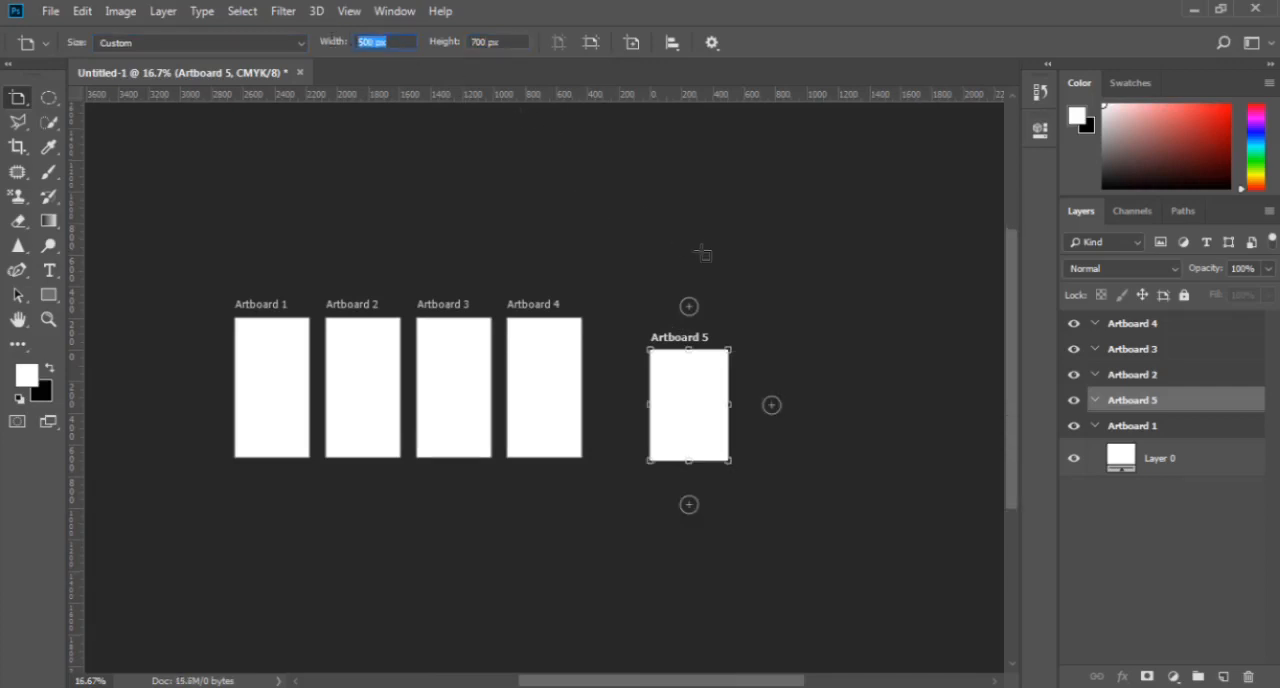
- Switch Artboard 5 between landscape and portrait orientation several times, ending on portrait
left_click(592, 44)
left_click(560, 44)
left_click(590, 45)
left_click(560, 44)
left_click(590, 44)
left_click(561, 45)
- Add Artboard 2 to the selection with Artboard 5 and align their top edges, vertical centers and bottom edges in turn
left_click(672, 45)
left_click(672, 47)
left_click(1138, 377, "ctrl")
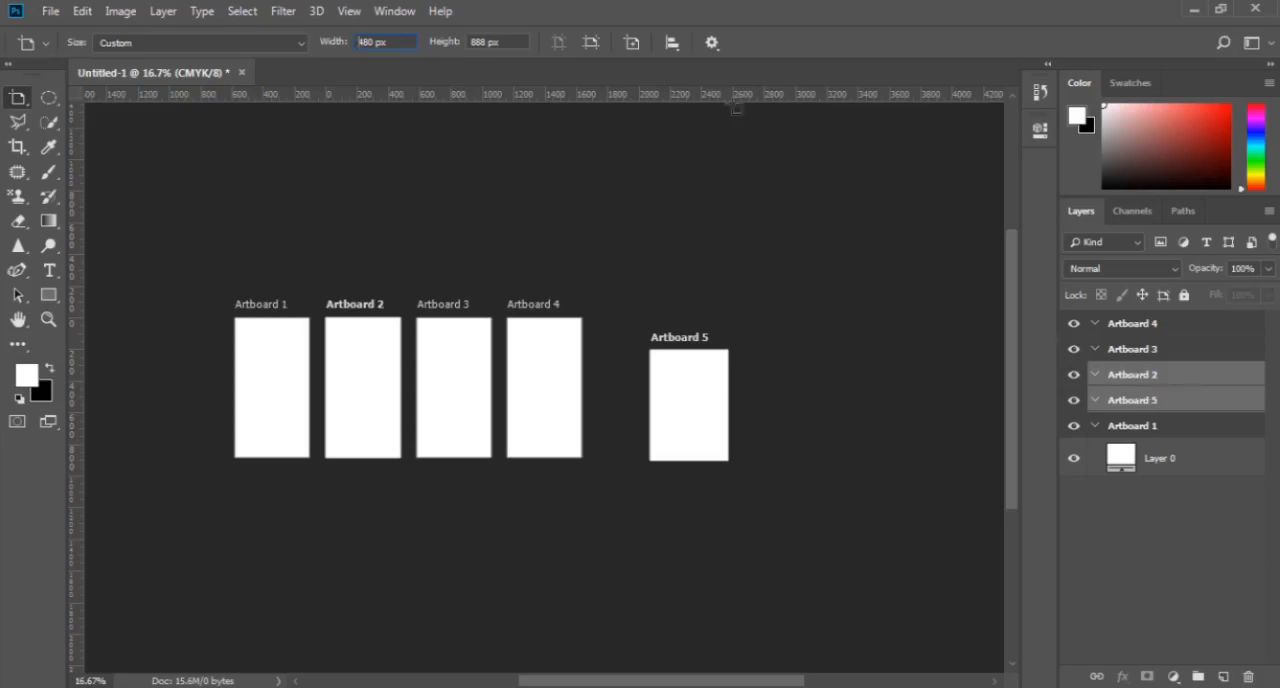
left_click(673, 44)
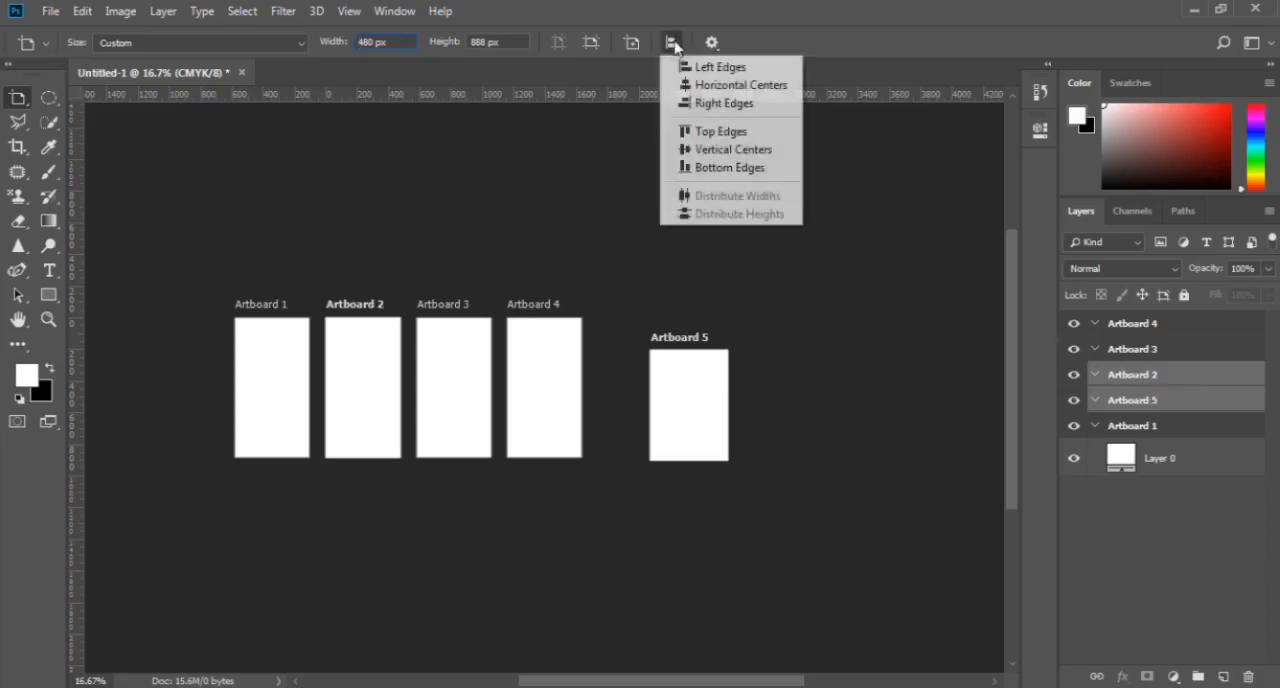
left_click(724, 131)
left_click(673, 43)
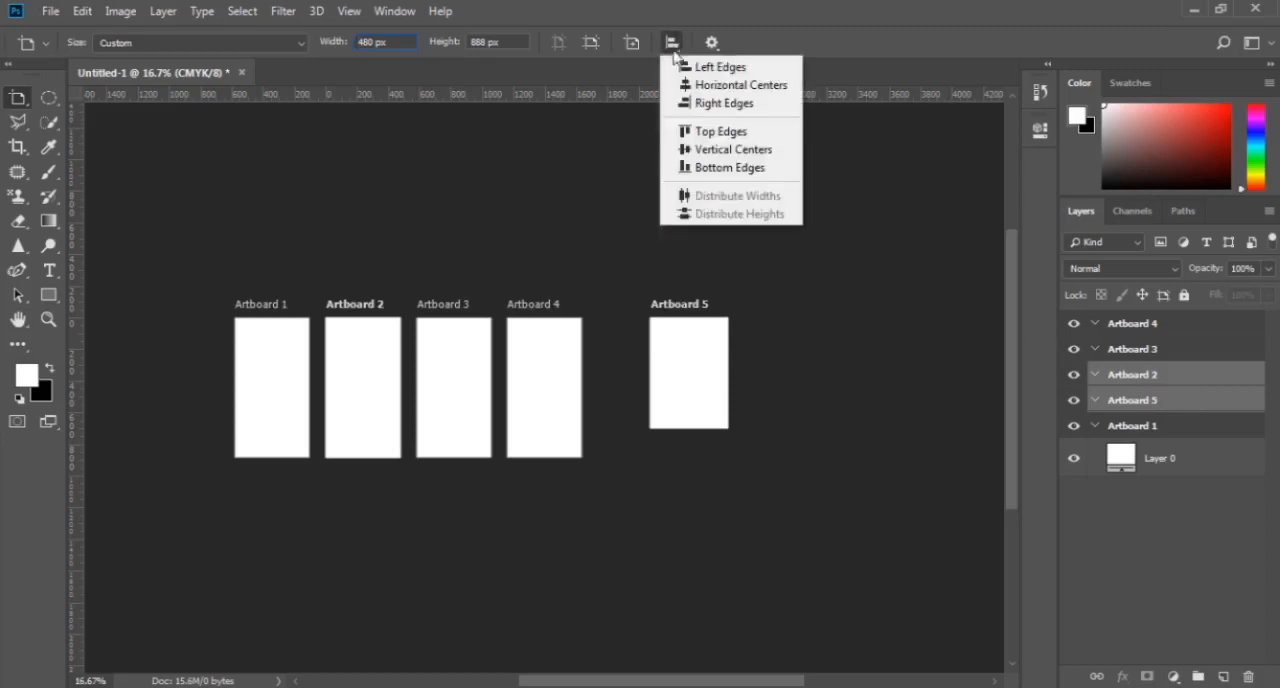
left_click(718, 149)
left_click(673, 45)
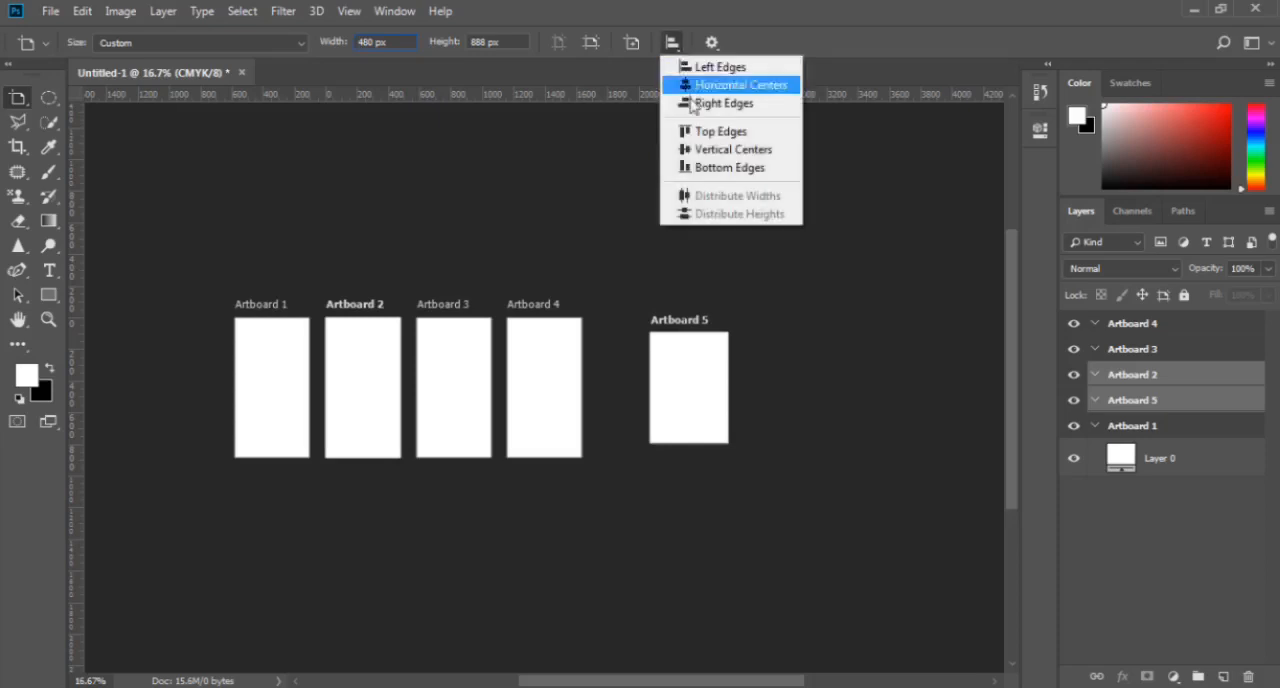
left_click(705, 167)
- Try aligning Artboards 2 and 5 by left edges, horizontal centers and right edges in turn
left_click(676, 44)
left_click(700, 67)
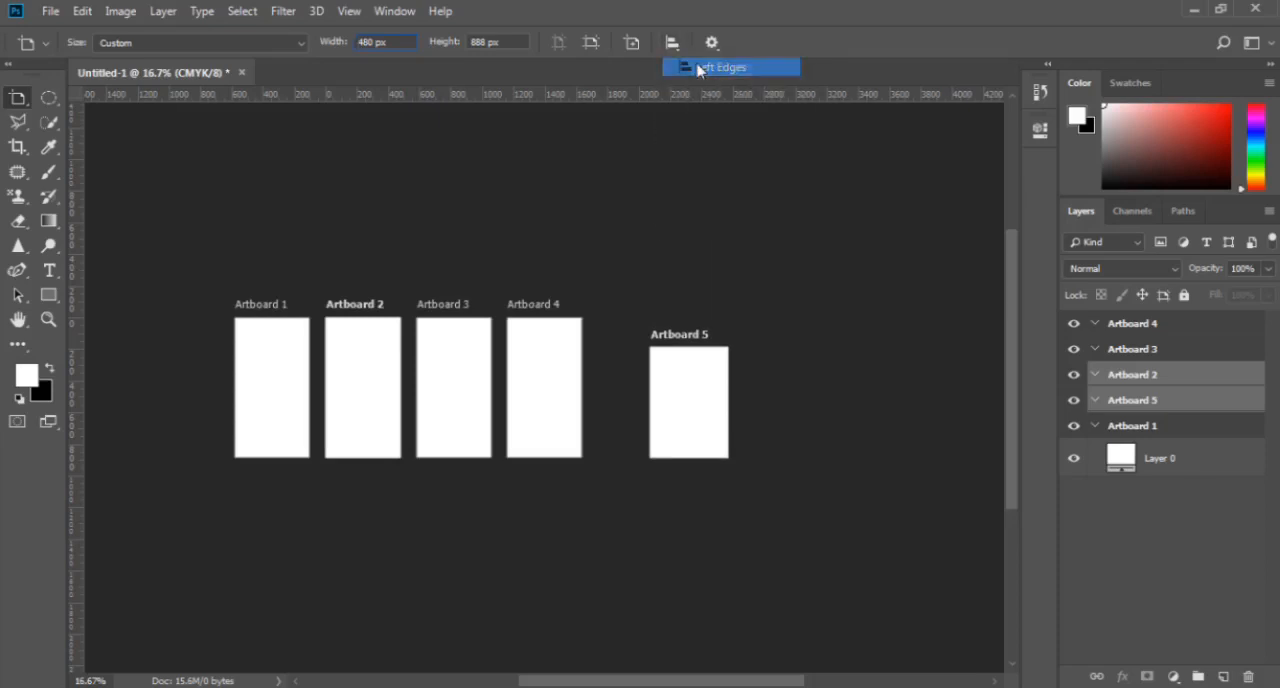
left_click(670, 44)
left_click(690, 67)
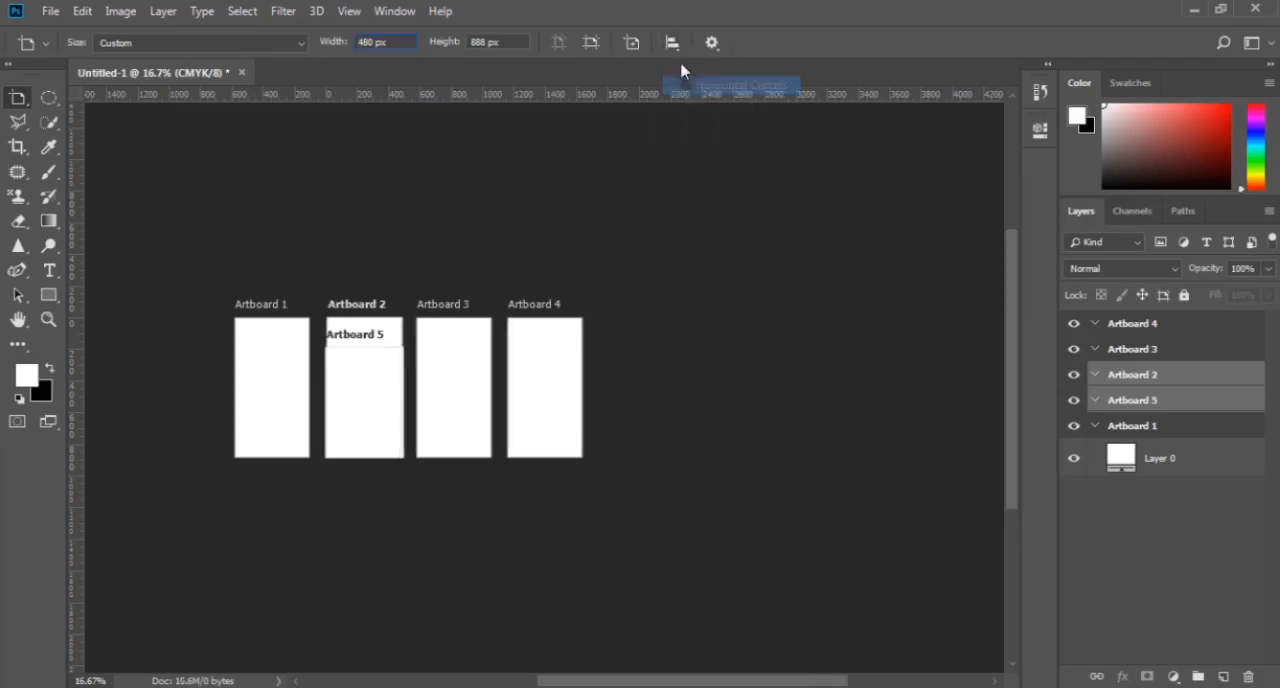
left_click(672, 44)
left_click(700, 85)
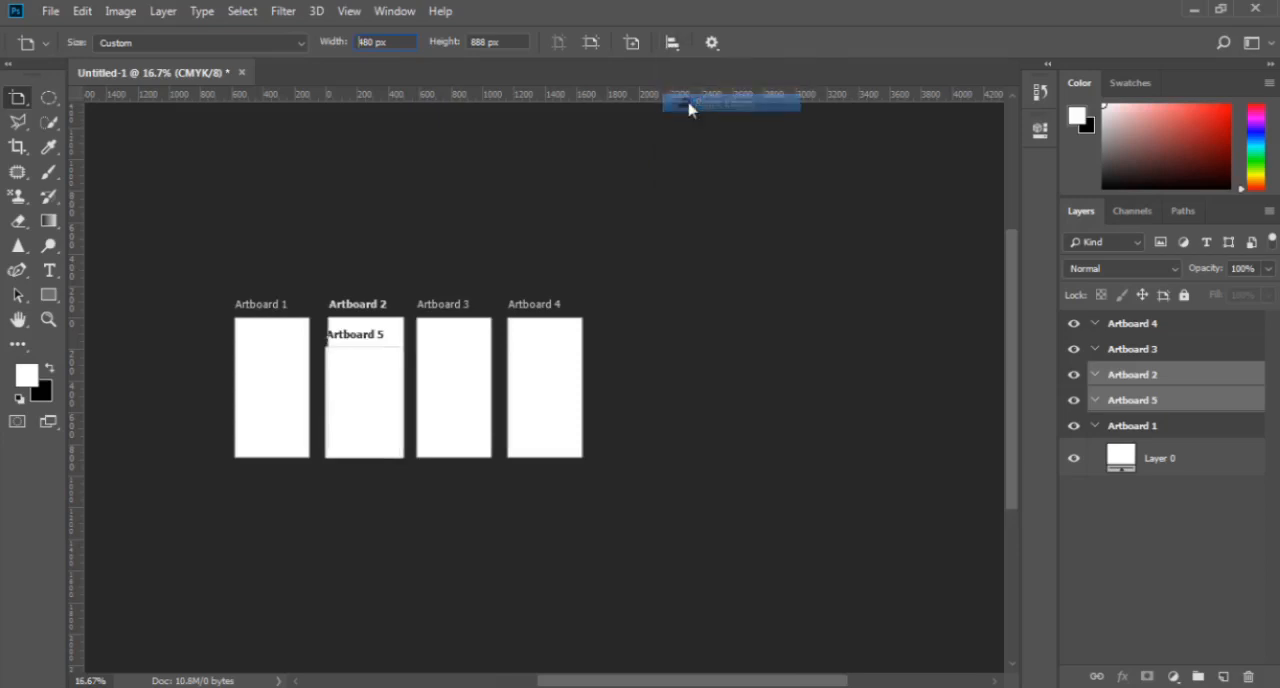
- Review the artboard alignment options and the additional settings of the Artboard Tool
left_click(671, 43)
left_click(673, 46)
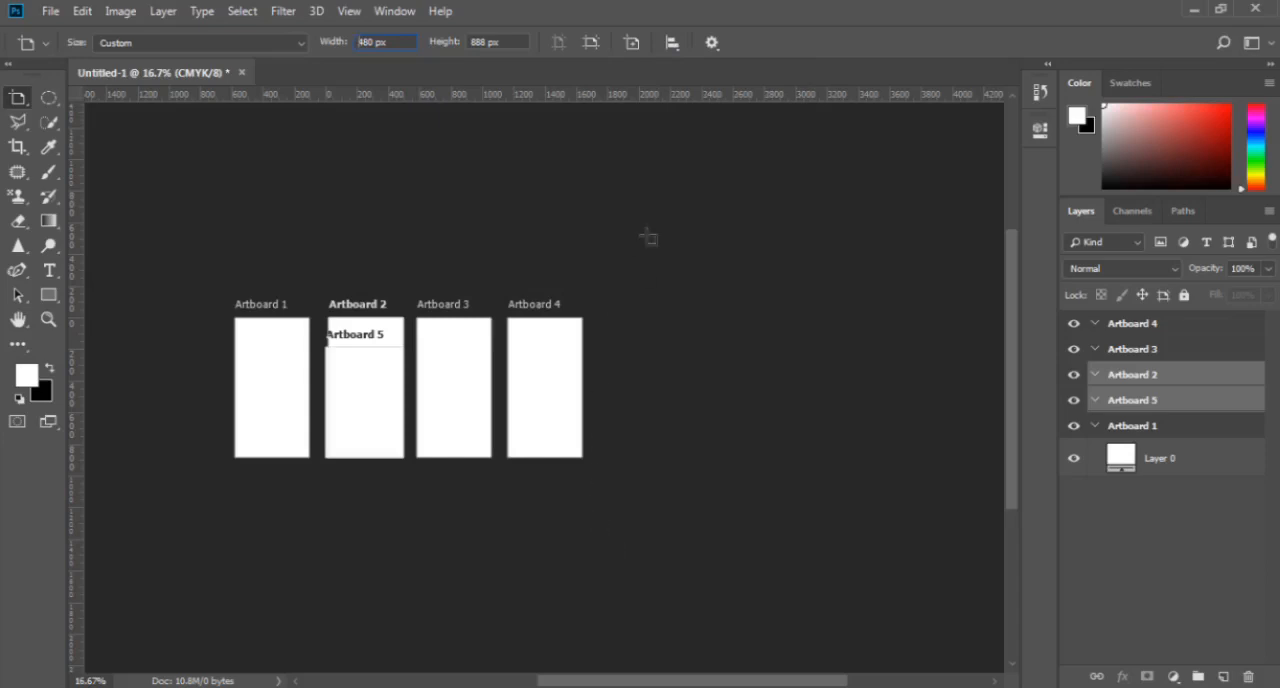
left_click(713, 43)
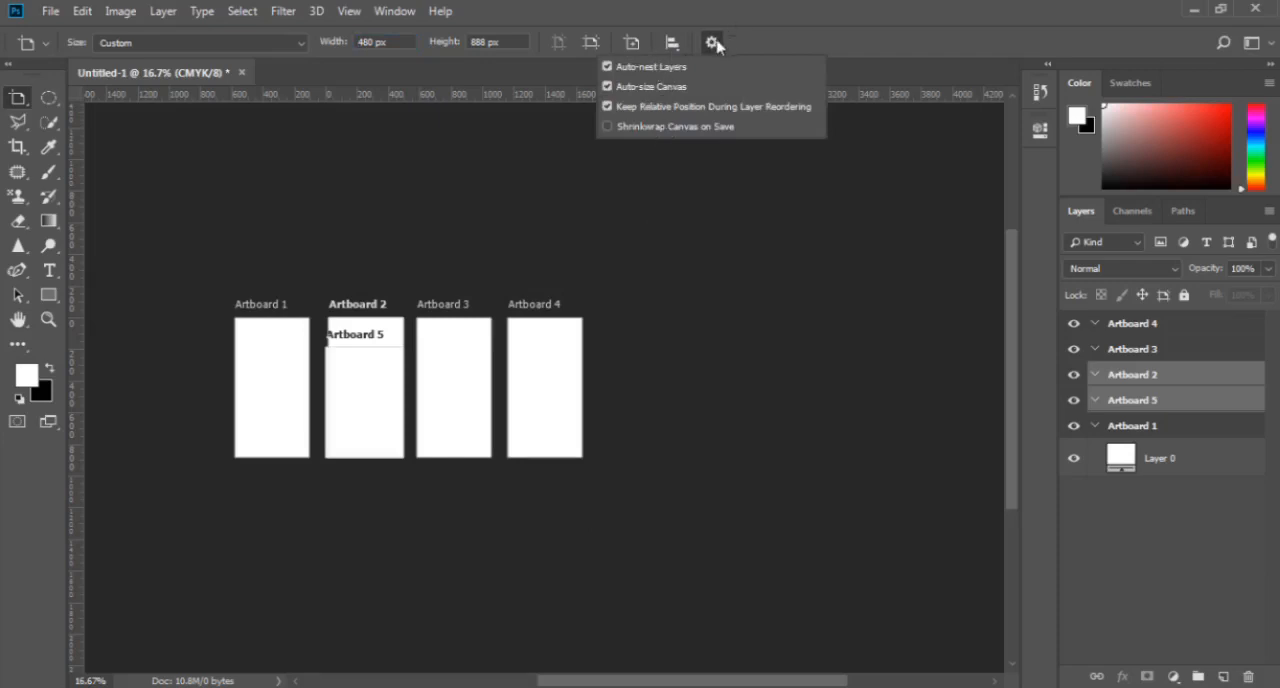
left_click(718, 46)
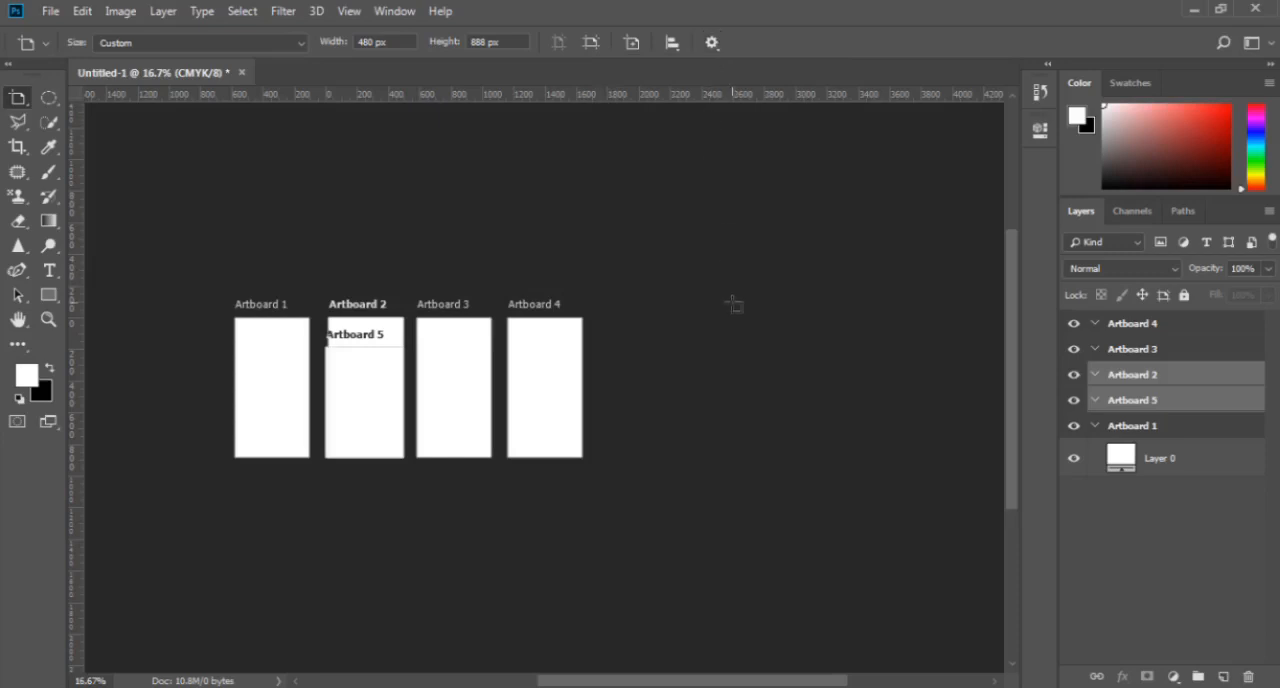
- Undo the left, center and right alignments of Artboards 2 and 5
key("ctrl+z")
key("ctrl+z")
key("ctrl+z")
key("ctrl+z")
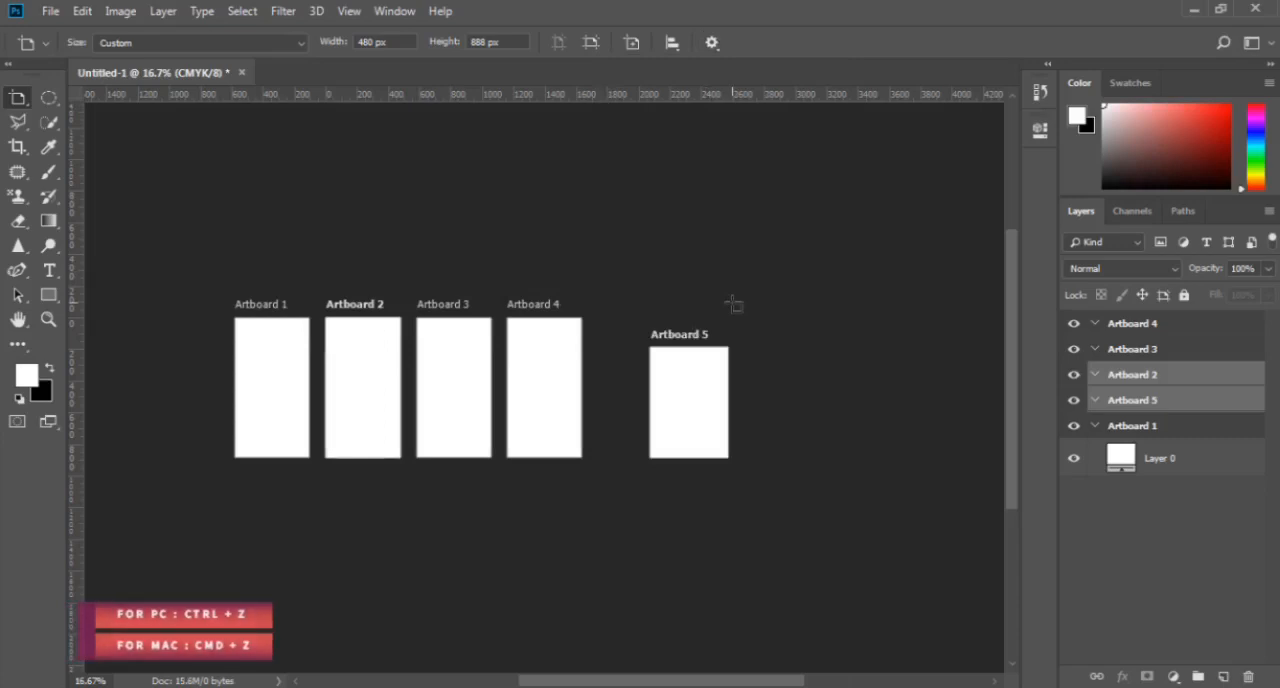